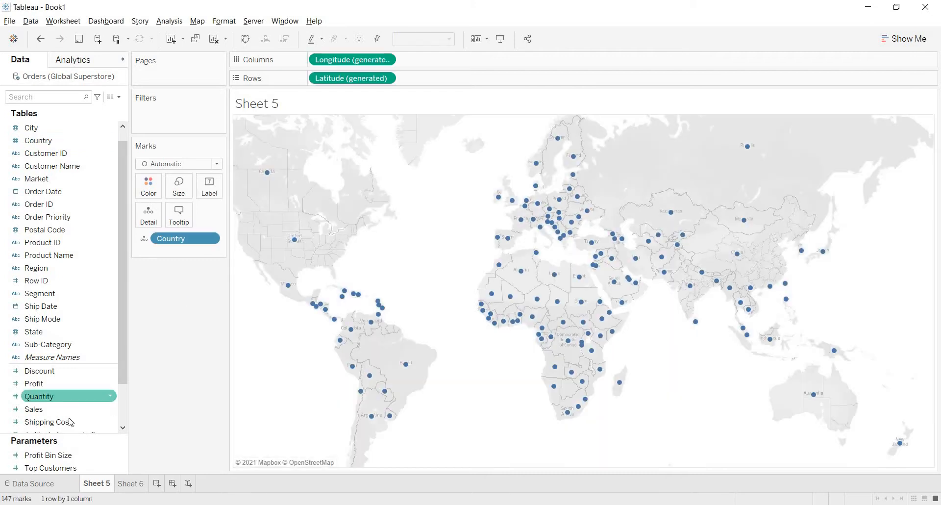
Step: Size the map's country marks by Sales and color them by Profit
{"action": "left_click_drag", "start_coordinate": [88, 407], "coordinate": [186, 187]}
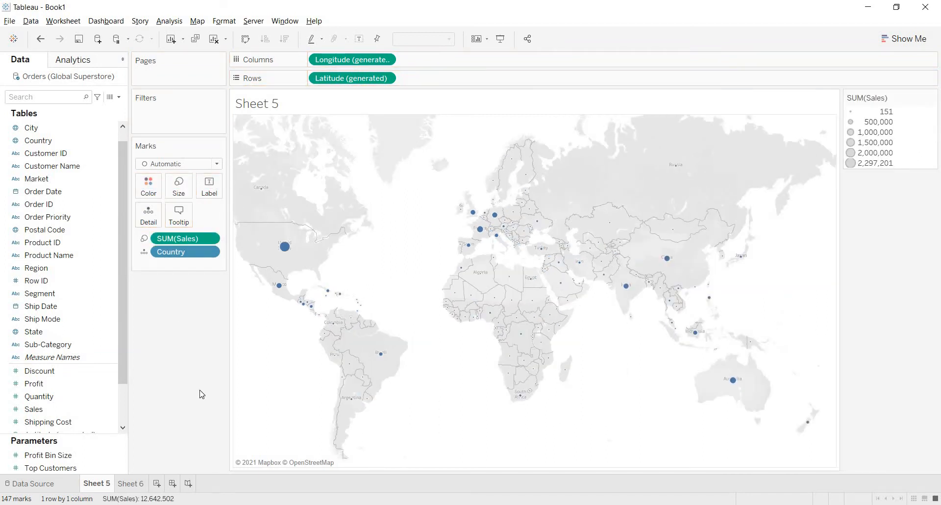
{"action": "left_click_drag", "start_coordinate": [88, 383], "coordinate": [158, 190]}
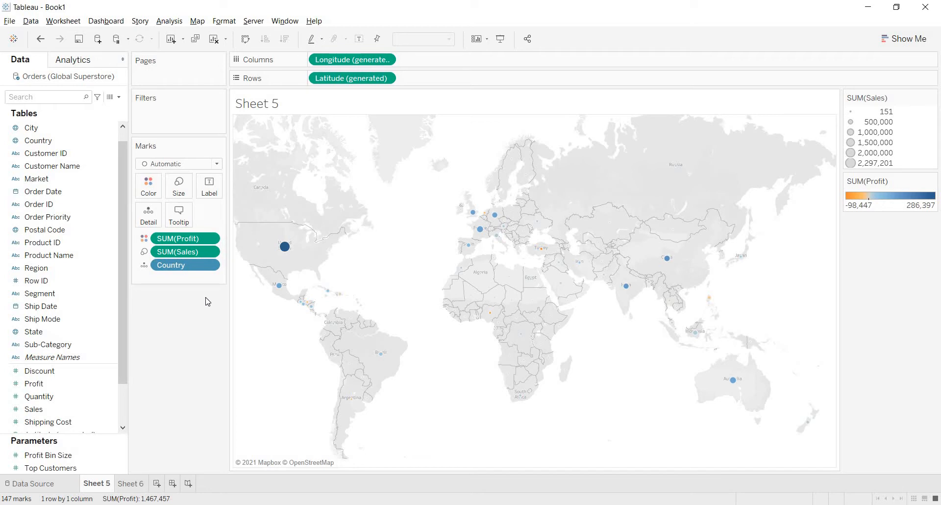
Step: Enlarge the country marks on the map and check the details of the United States mark
{"action": "left_click", "coordinate": [181, 186]}
{"action": "left_click", "coordinate": [217, 214]}
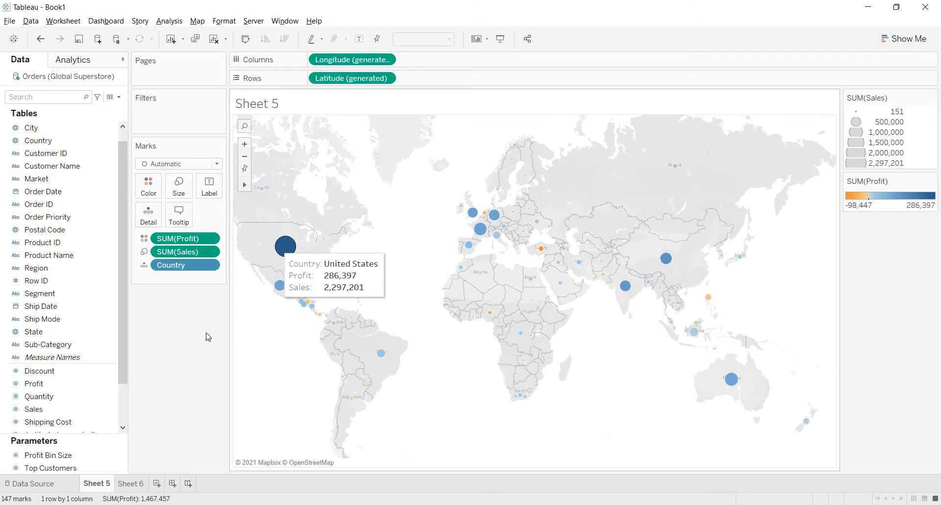
{"action": "mouse_move", "coordinate": [277, 249]}
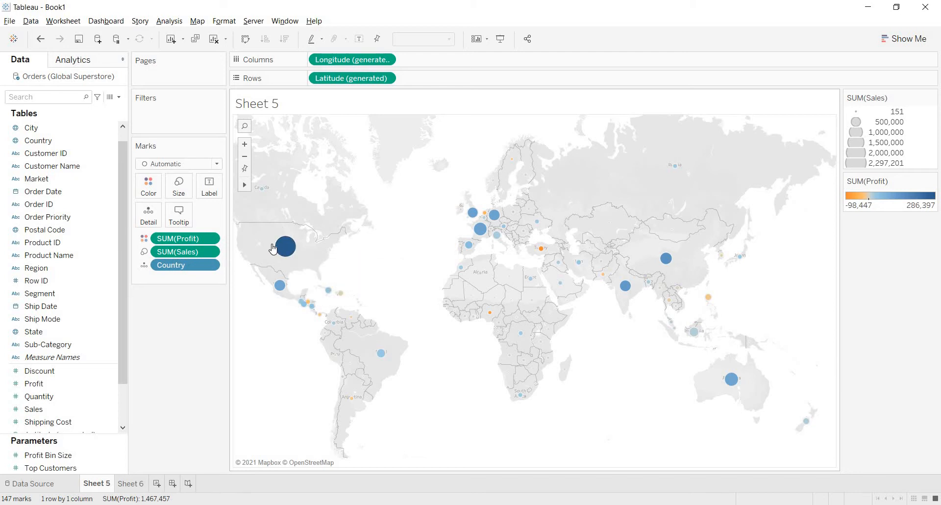
Step: Change the mark type to Shape and apply the solid star from the Filled shape palette to the country marks
{"action": "left_click", "coordinate": [216, 166]}
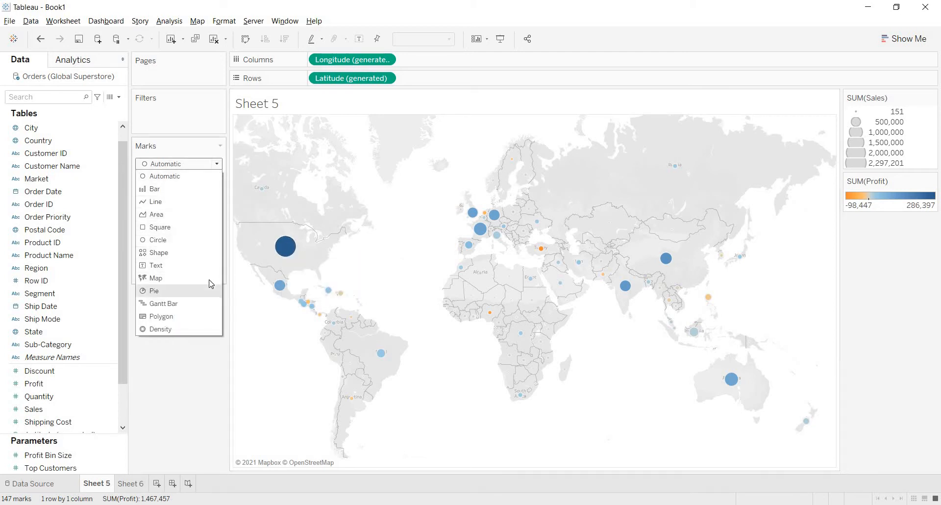
{"action": "left_click", "coordinate": [208, 251]}
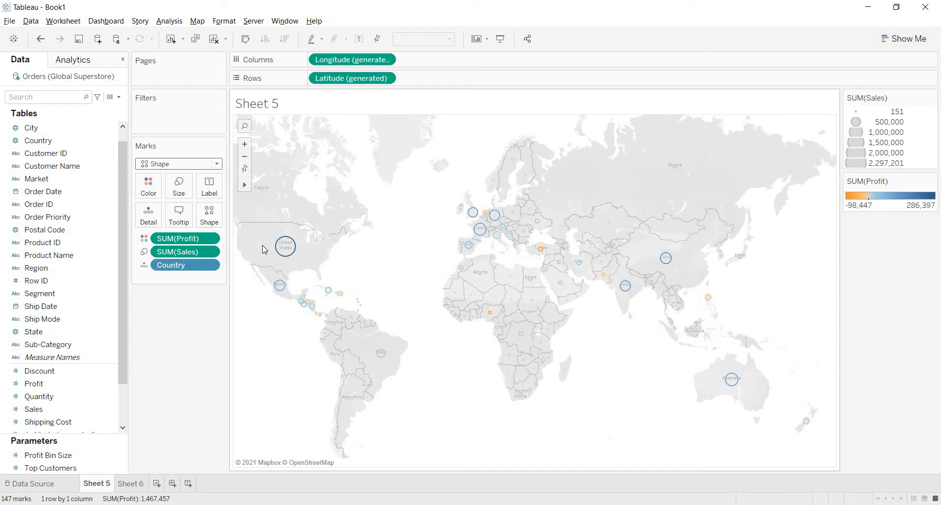
{"action": "left_click", "coordinate": [214, 226]}
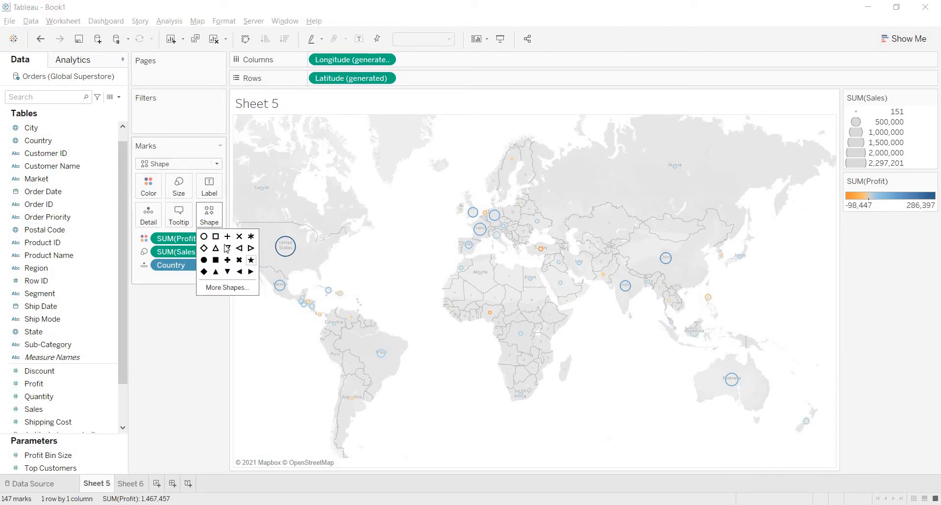
{"action": "left_click", "coordinate": [243, 287]}
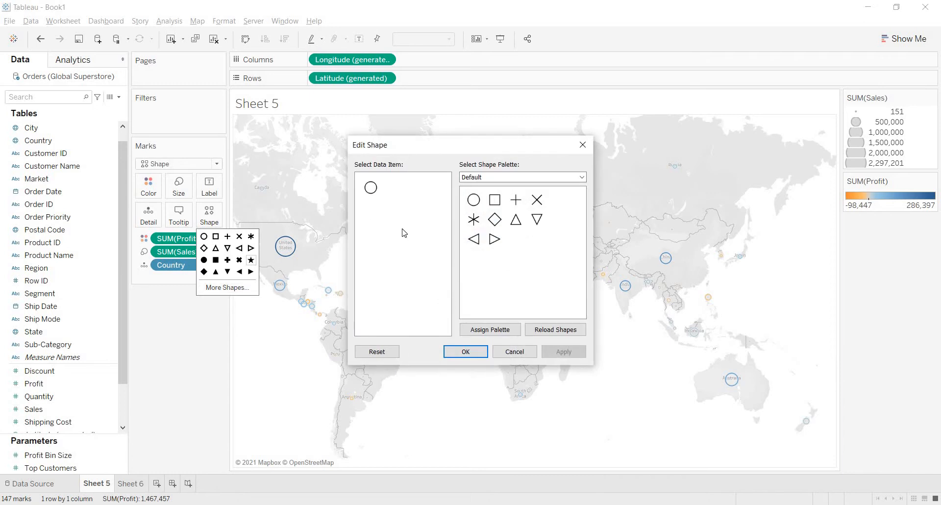
{"action": "left_click", "coordinate": [582, 177]}
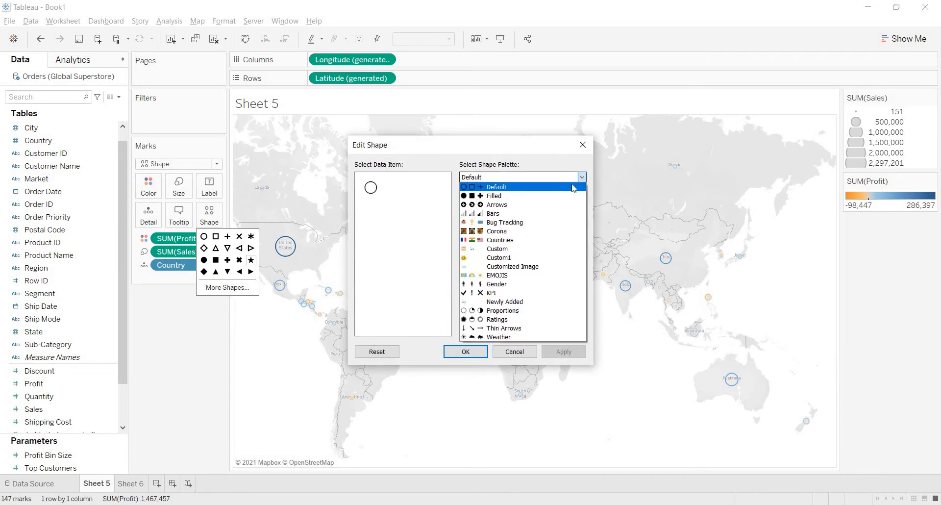
{"action": "left_click", "coordinate": [550, 196]}
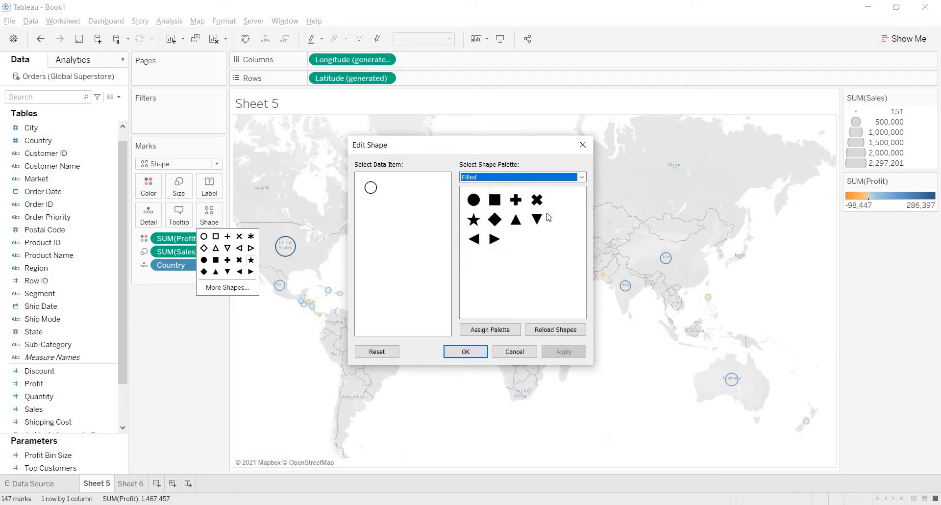
{"action": "left_click", "coordinate": [479, 223]}
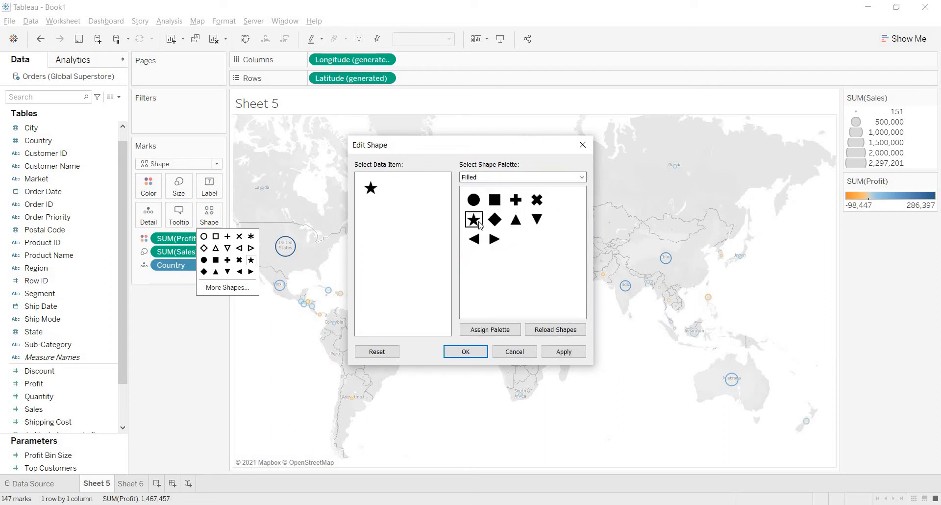
{"action": "left_click", "coordinate": [563, 352]}
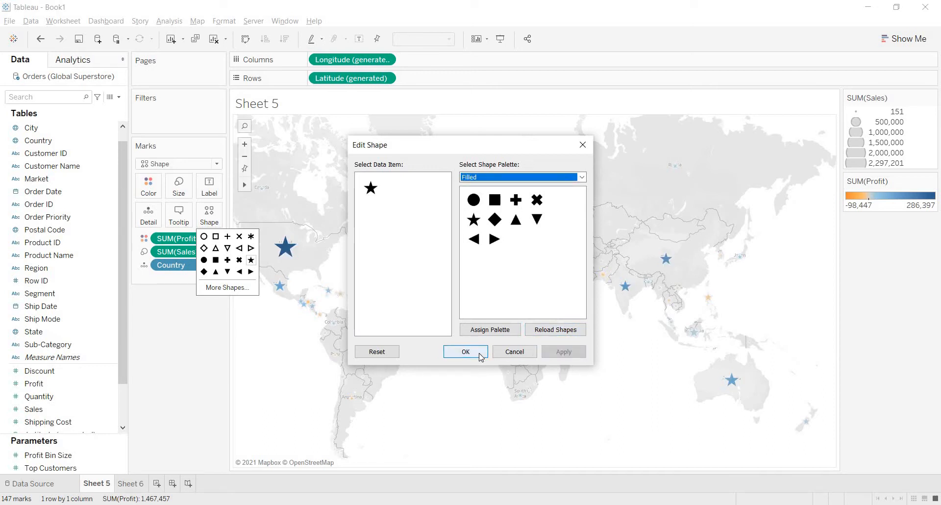
{"action": "left_click", "coordinate": [480, 352]}
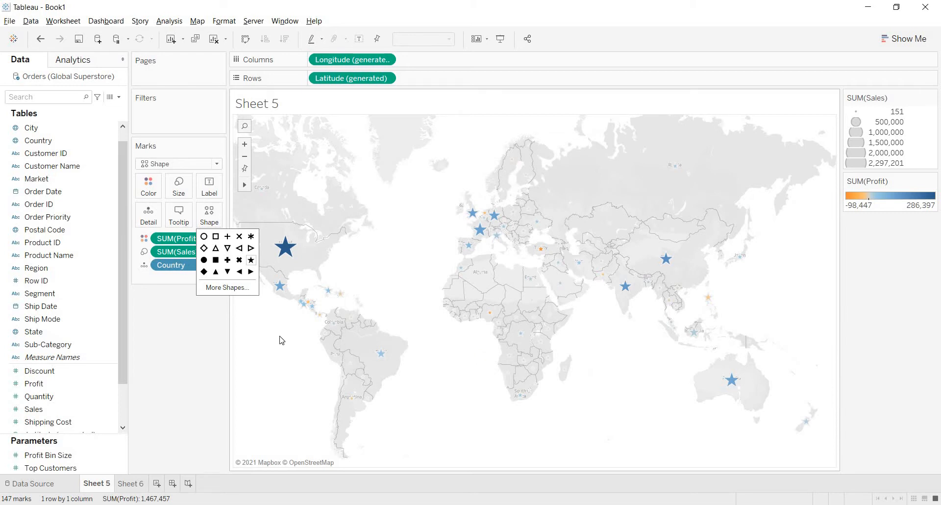
{"action": "left_click", "coordinate": [209, 342]}
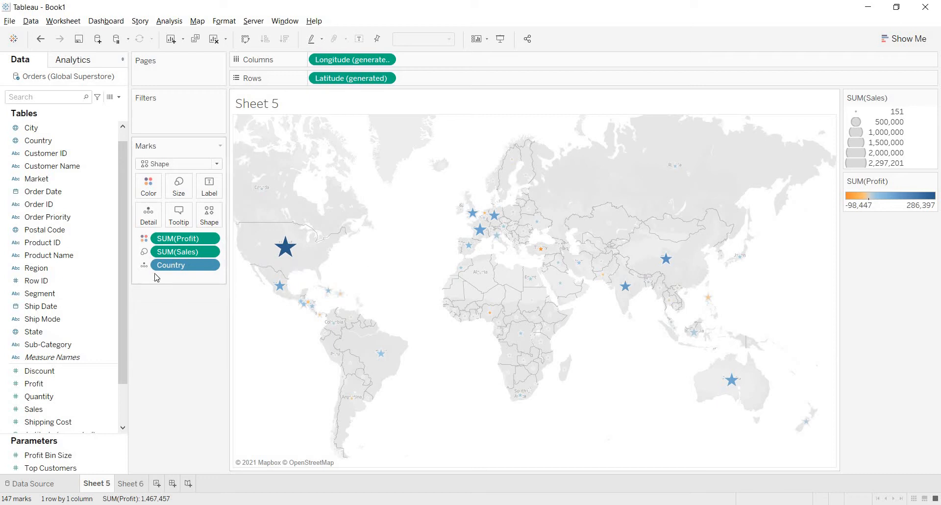
Step: Try giving each country its own shape by assigning the Country field to Shape, and undo it
{"action": "left_click", "coordinate": [63, 144]}
{"action": "left_click_drag", "start_coordinate": [97, 148], "coordinate": [209, 220]}
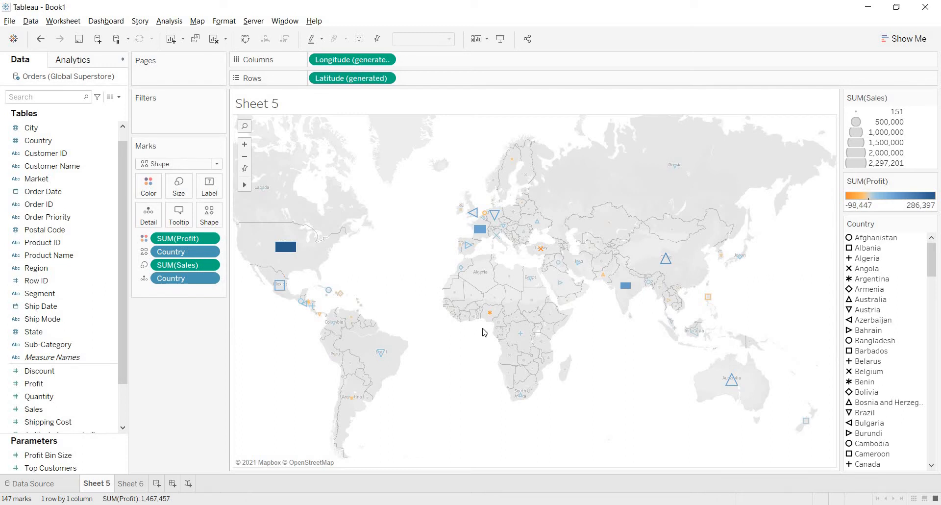
{"action": "key", "text": "ctrl+z"}
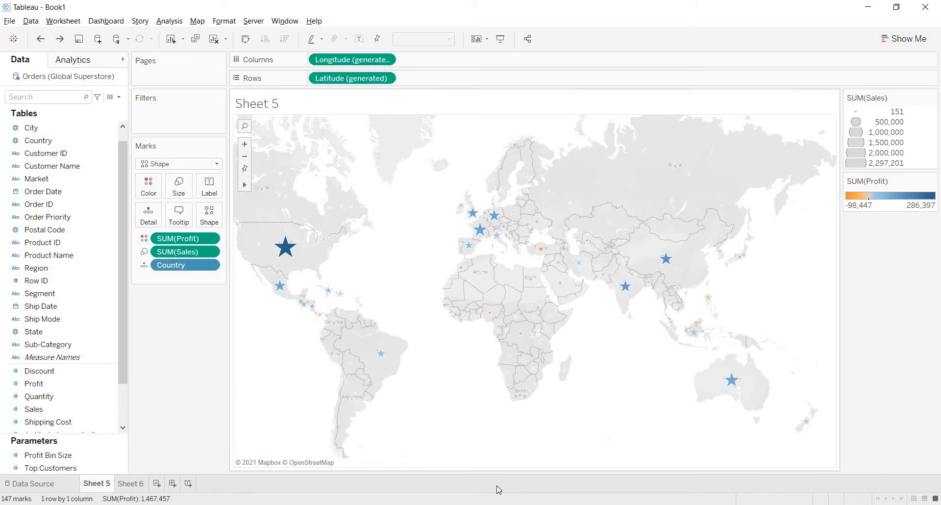
Step: Switch to Firefox with the Google image results for "sales image"
{"action": "mouse_move", "coordinate": [498, 504]}
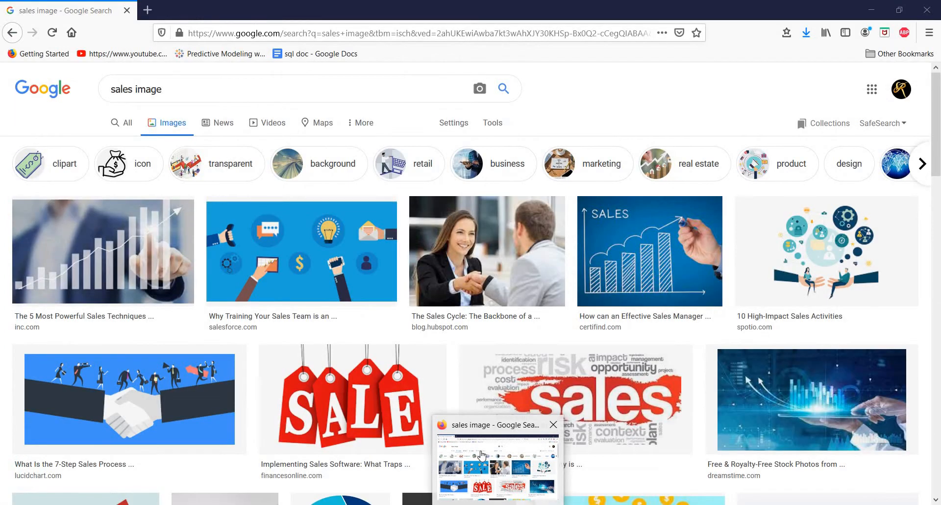
{"action": "left_click", "coordinate": [481, 455]}
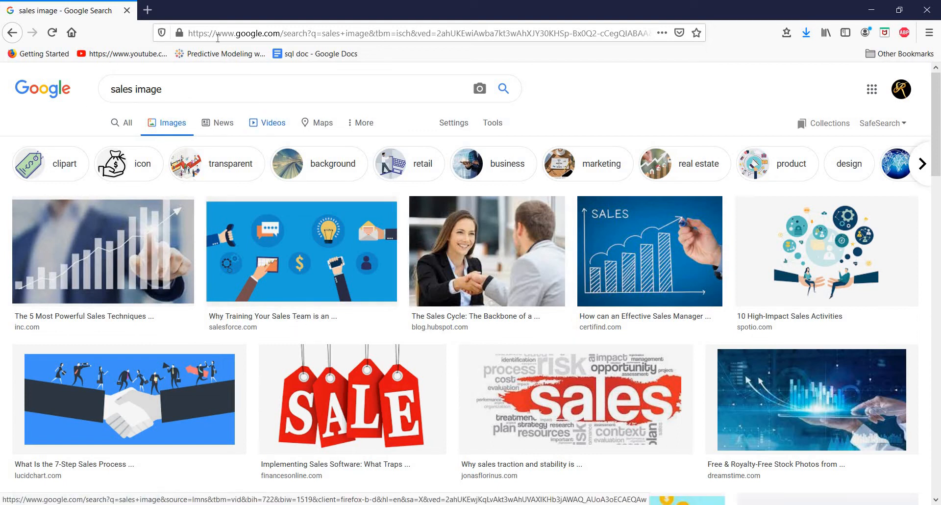
{"action": "left_click", "coordinate": [148, 10]}
{"action": "type", "text": "emojis"}
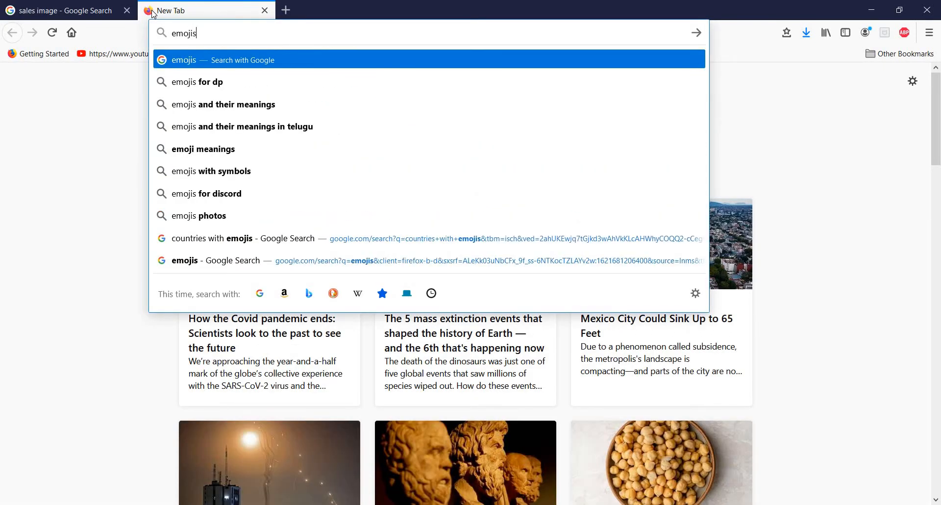
{"action": "key", "text": "BackSpace"}
{"action": "key", "text": "BackSpace"}
{"action": "key", "text": "BackSpace"}
{"action": "key", "text": "BackSpace"}
{"action": "key", "text": "BackSpace"}
{"action": "key", "text": "BackSpace"}
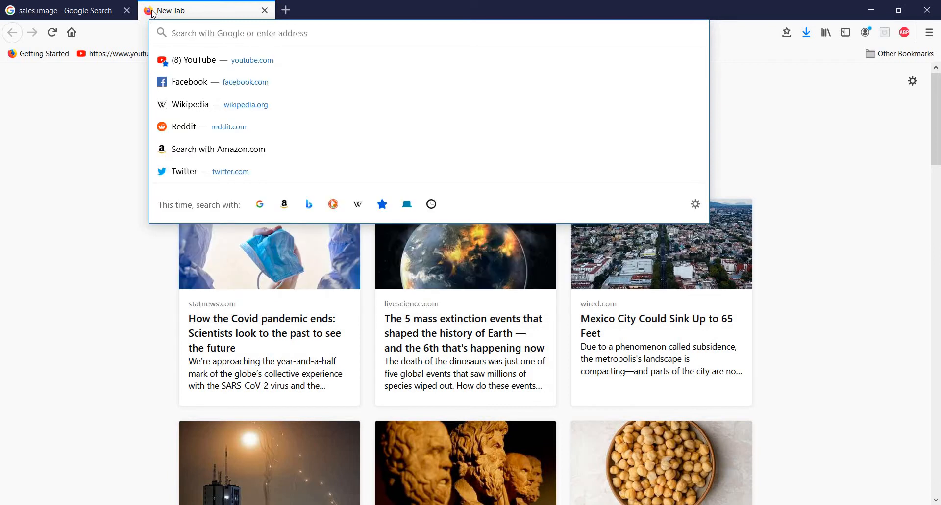
{"action": "left_click", "coordinate": [107, 14]}
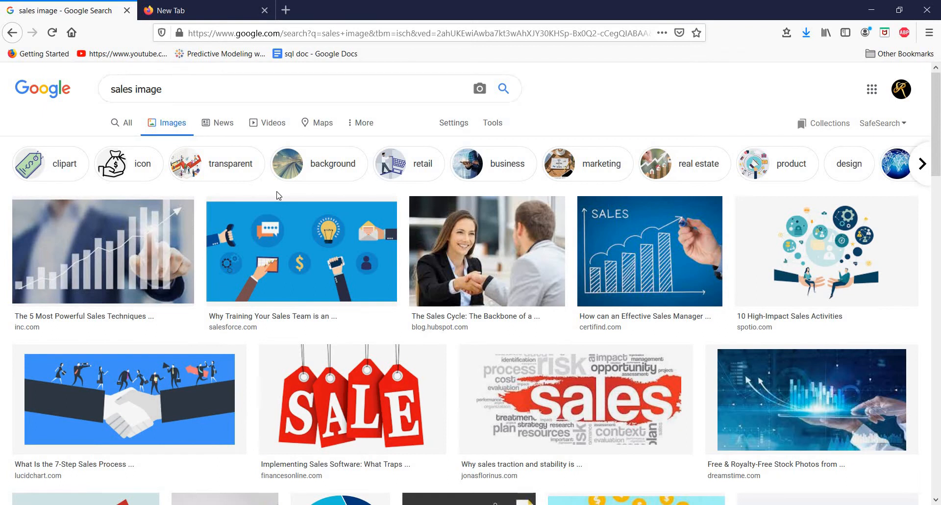
Step: Start saving the red SALE tags image and browse to the Shapes folder inside My Tableau Repository
{"action": "right_click", "coordinate": [370, 390]}
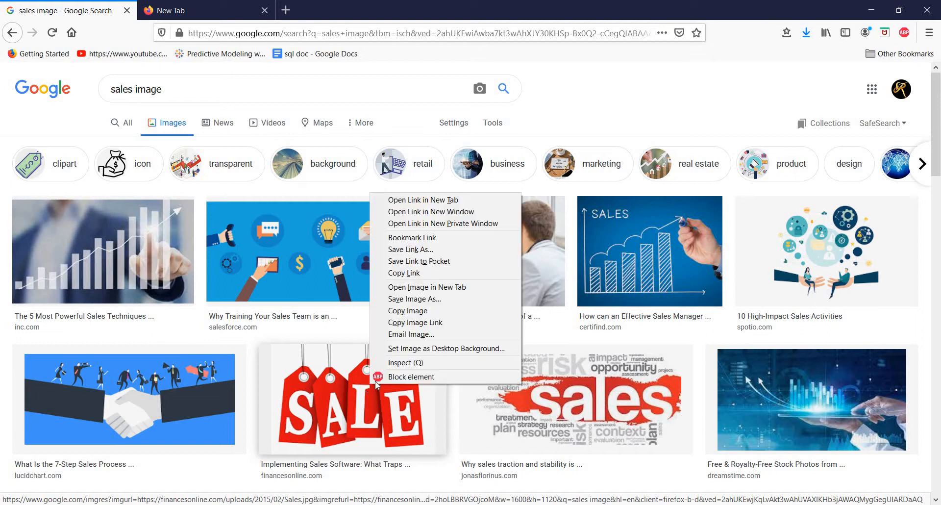
{"action": "left_click", "coordinate": [415, 300]}
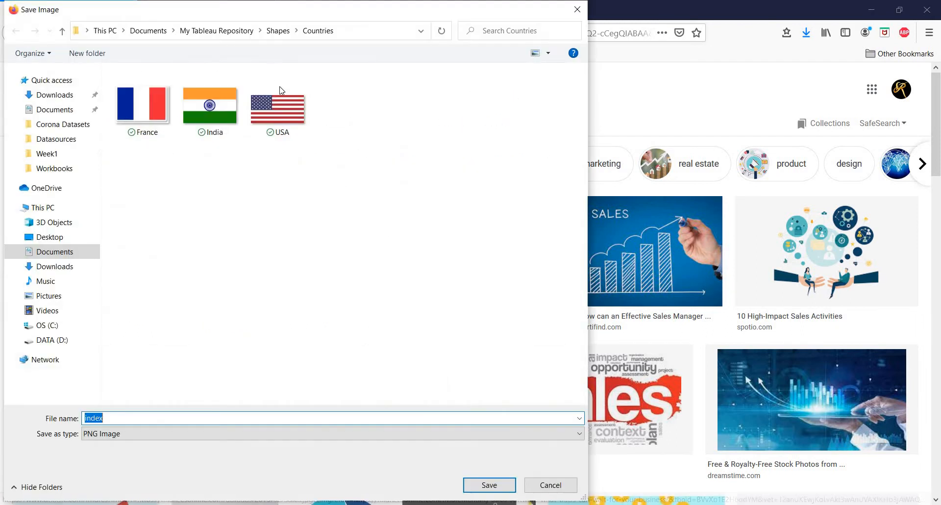
{"action": "left_click", "coordinate": [239, 35]}
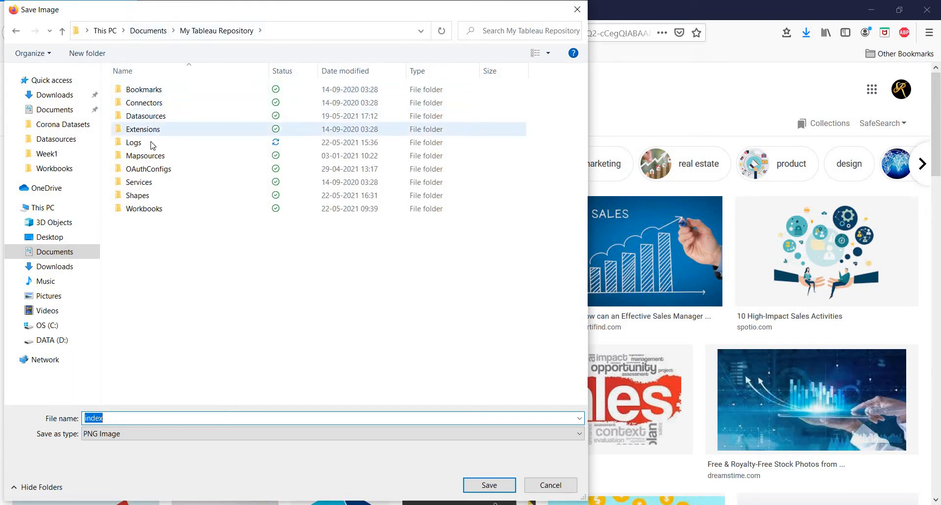
{"action": "double_click", "coordinate": [145, 195]}
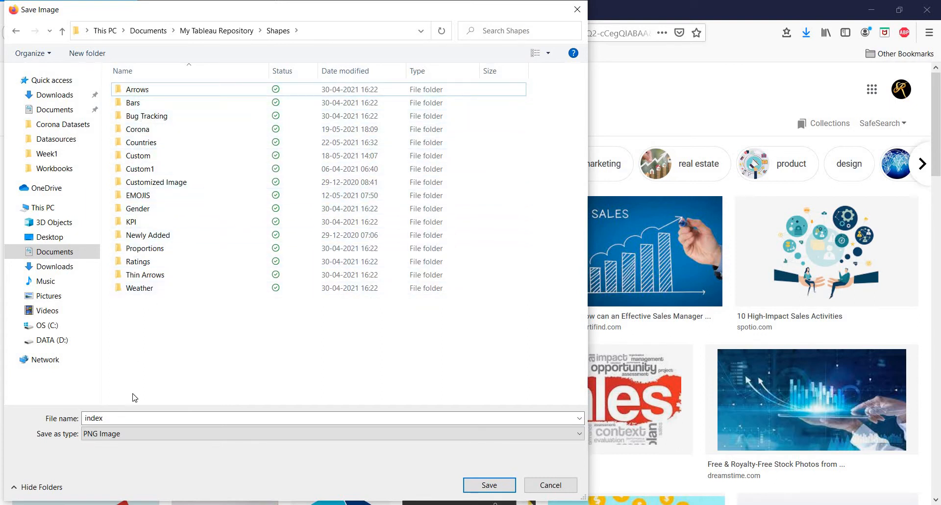
Step: Create a new folder named Customized inside the Shapes folder
{"action": "right_click", "coordinate": [152, 307]}
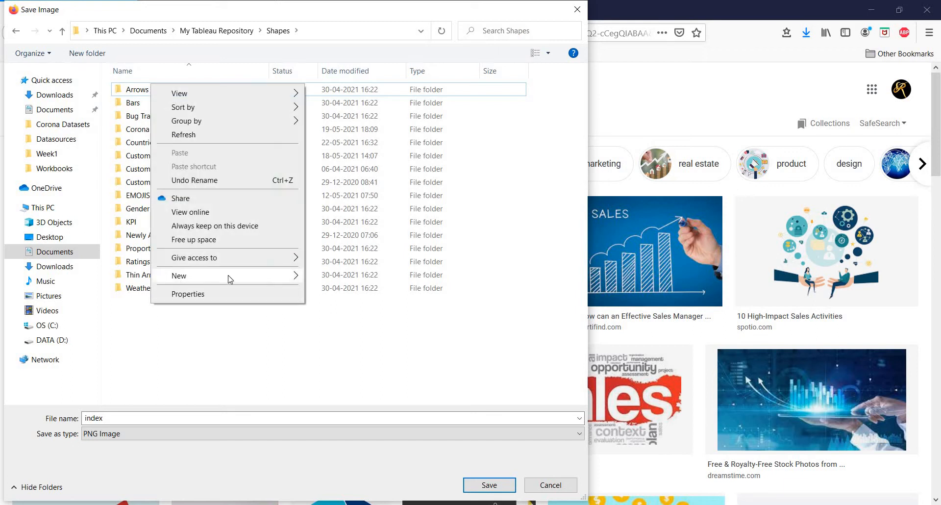
{"action": "mouse_move", "coordinate": [278, 275]}
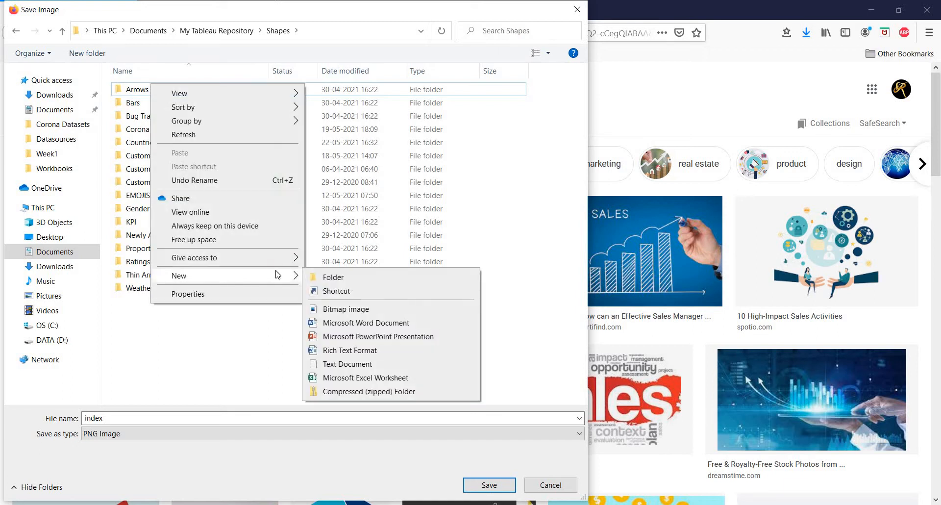
{"action": "left_click", "coordinate": [319, 272]}
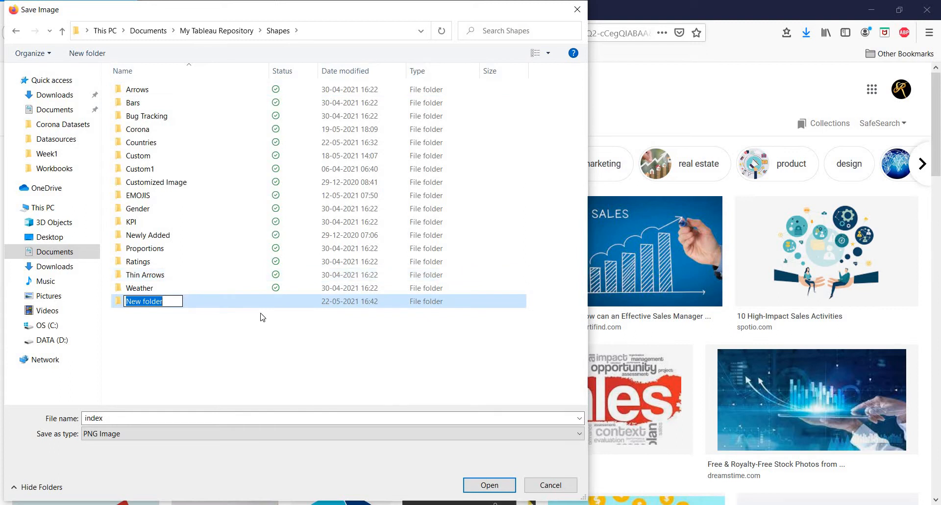
{"action": "type", "text": "Custo"}
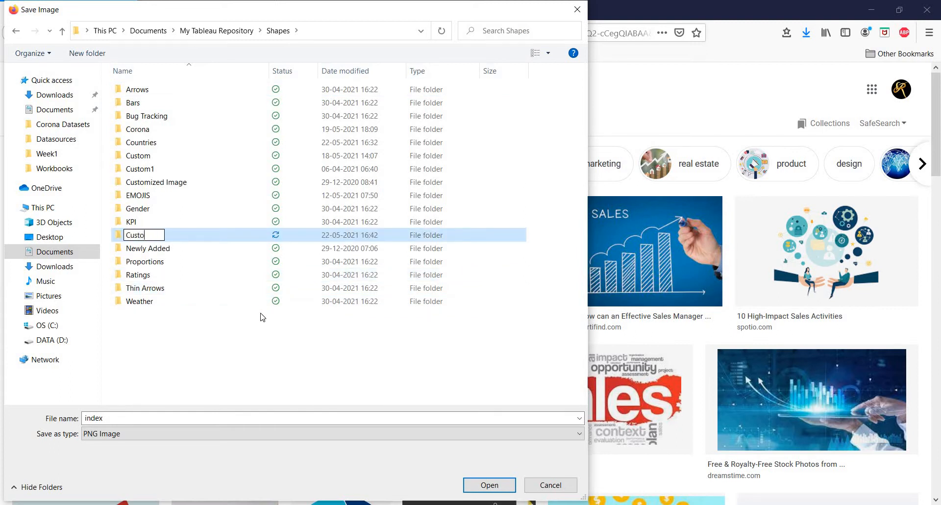
{"action": "type", "text": "mized"}
{"action": "double_click", "coordinate": [163, 234]}
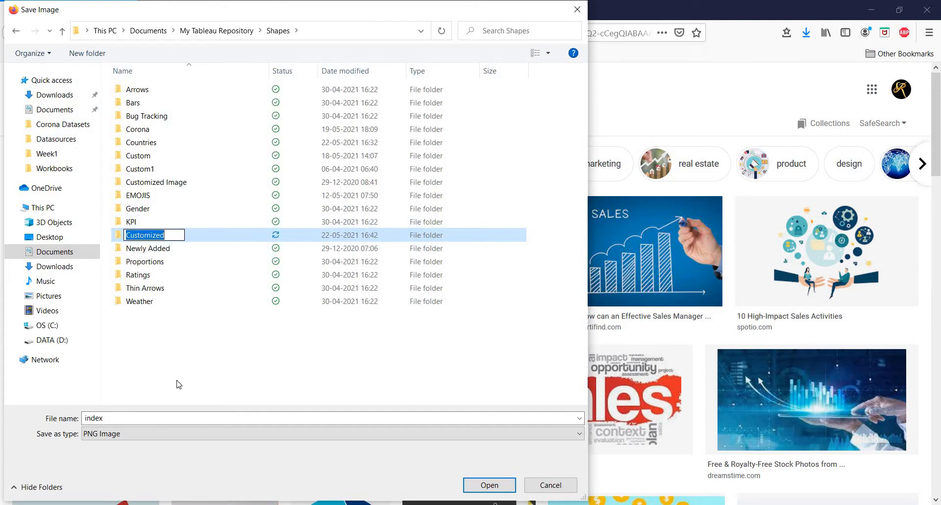
{"action": "left_click", "coordinate": [157, 293]}
{"action": "left_click", "coordinate": [149, 182]}
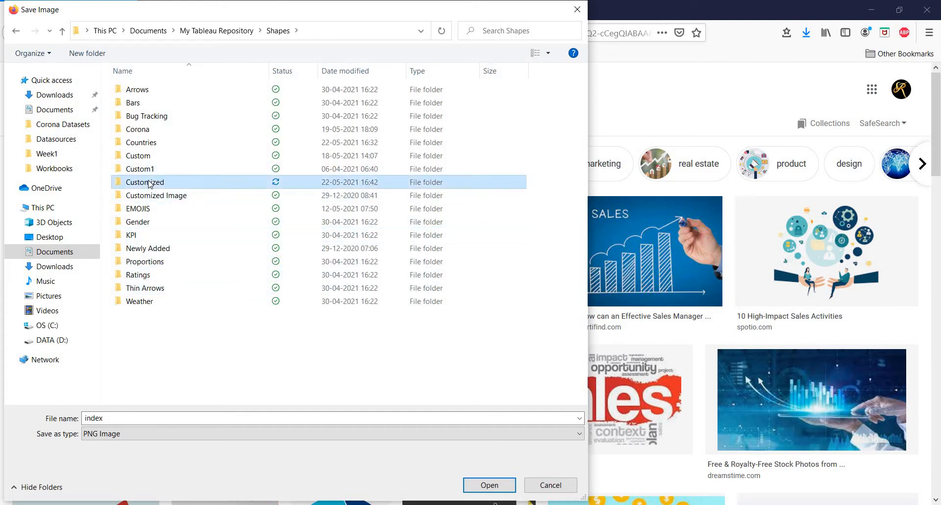
Step: Save the picture as "Sales Image" in the Customized folder
{"action": "double_click", "coordinate": [149, 182]}
{"action": "double_click", "coordinate": [144, 417]}
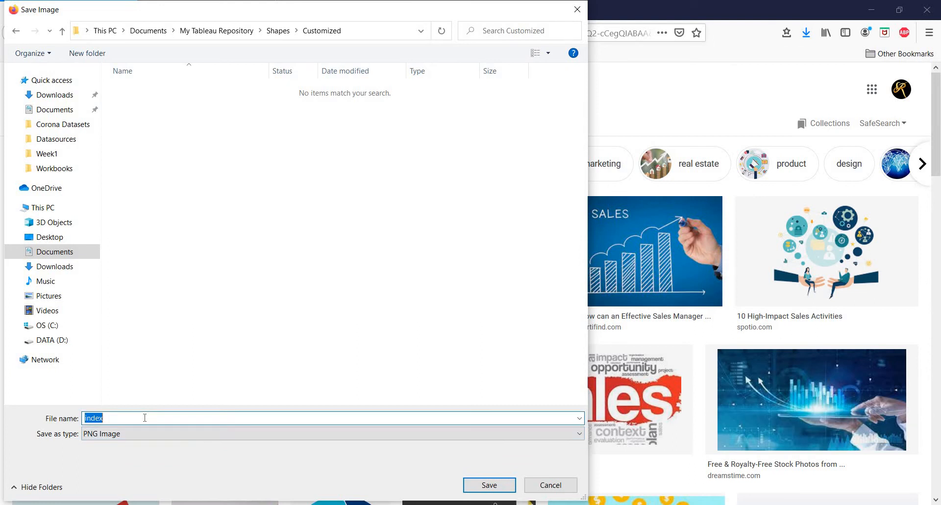
{"action": "type", "text": "Sales Image"}
{"action": "left_click", "coordinate": [487, 485]}
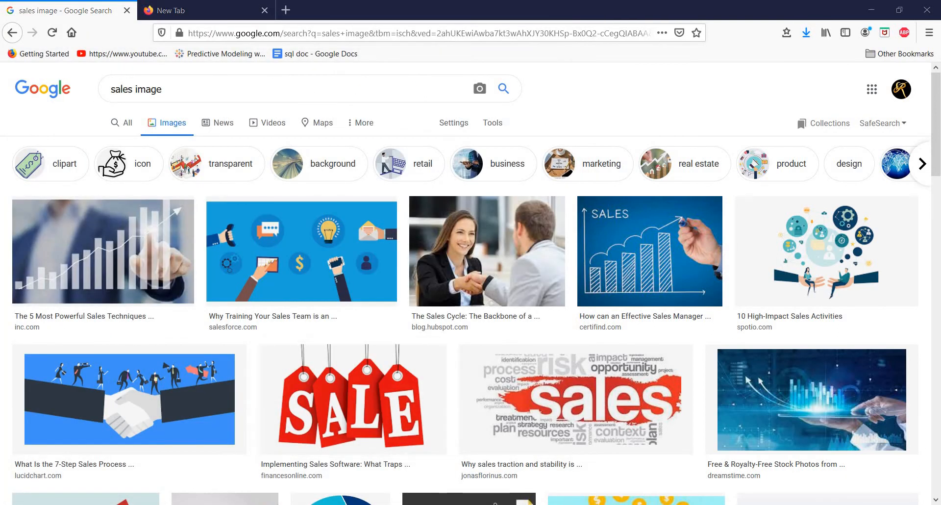
Step: Switch to the Tableau map worksheet and reload the available shapes in the shape editor
{"action": "key", "text": "alt+Tab"}
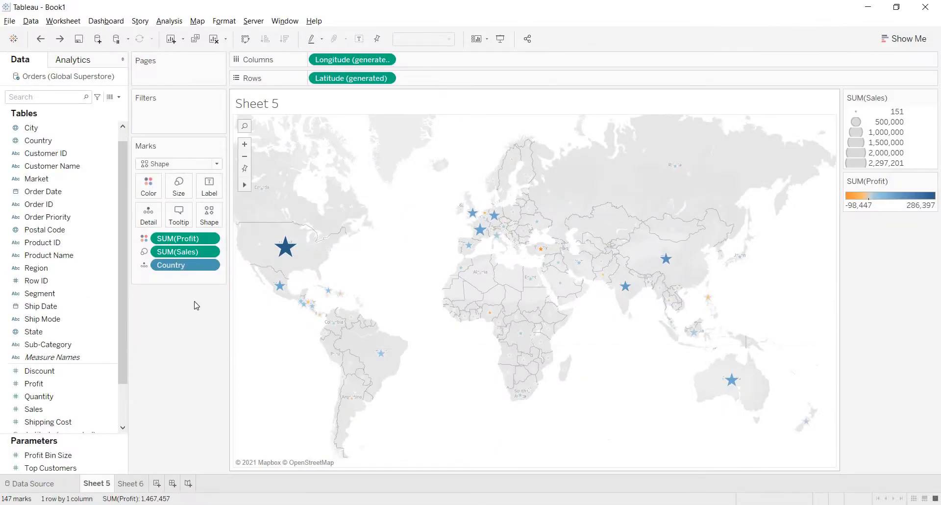
{"action": "left_click", "coordinate": [217, 224]}
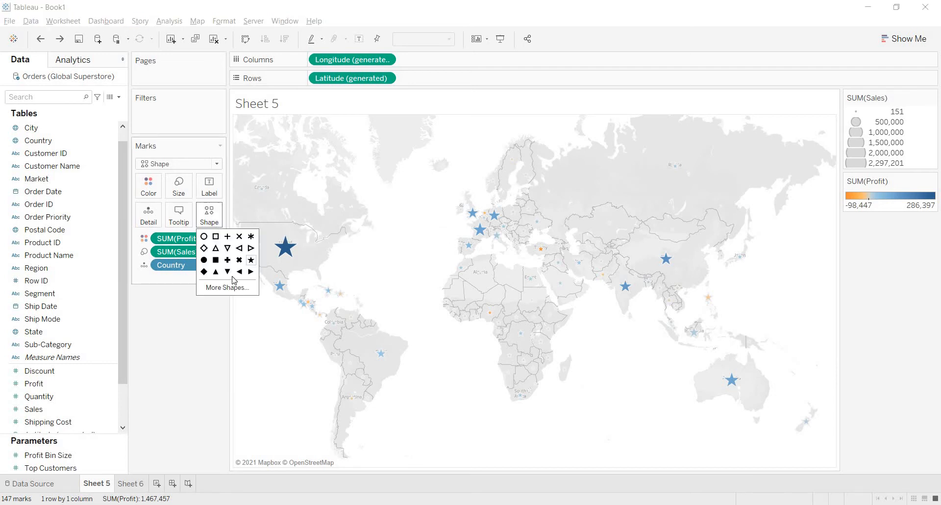
{"action": "left_click", "coordinate": [236, 287]}
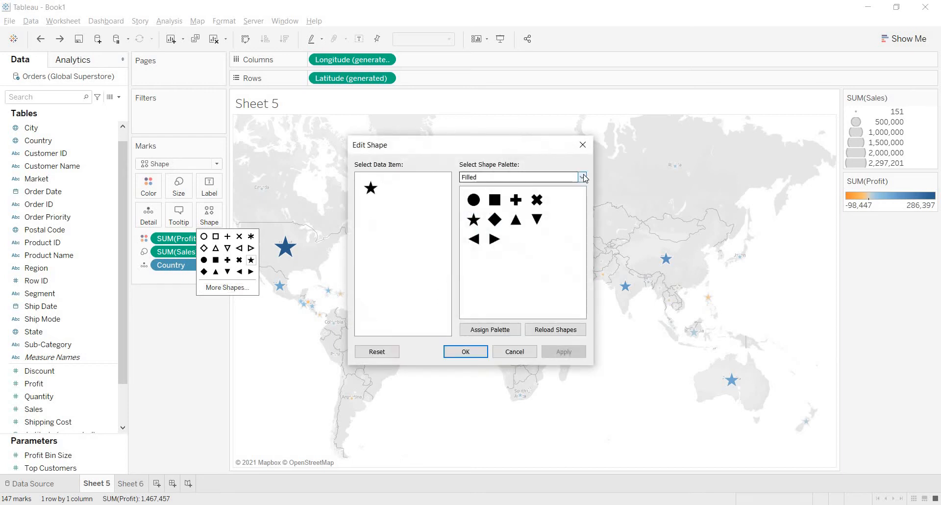
{"action": "left_click", "coordinate": [583, 176]}
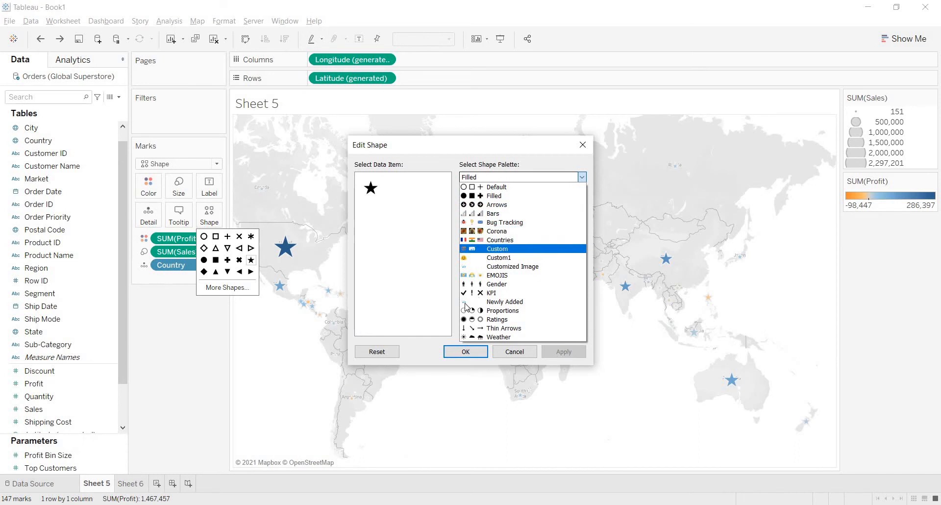
{"action": "left_click", "coordinate": [444, 321]}
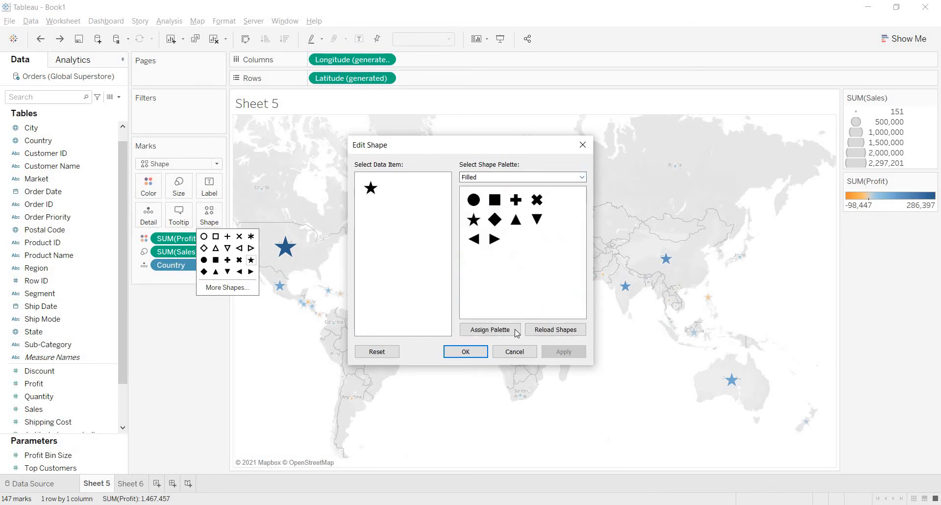
{"action": "left_click", "coordinate": [557, 331]}
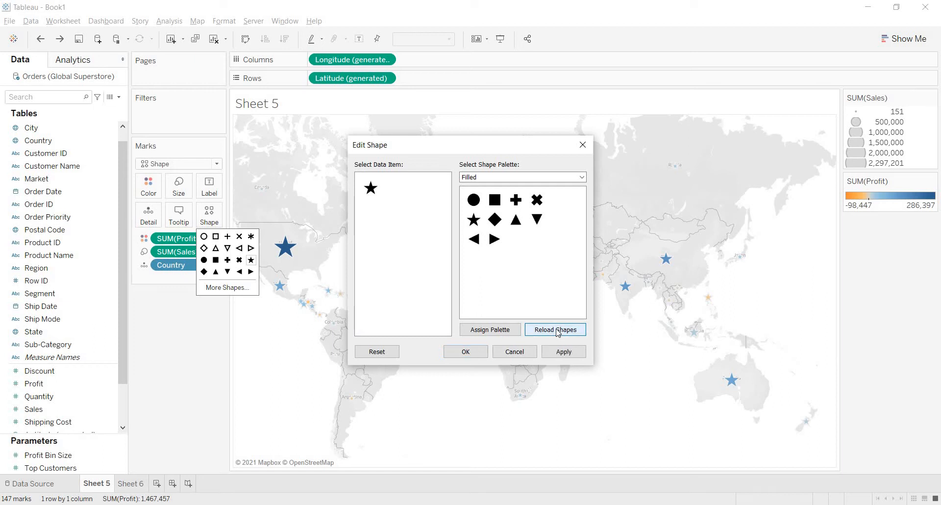
Step: Assign the red SALE image from the Customized shape palette to the map marks
{"action": "left_click", "coordinate": [582, 178]}
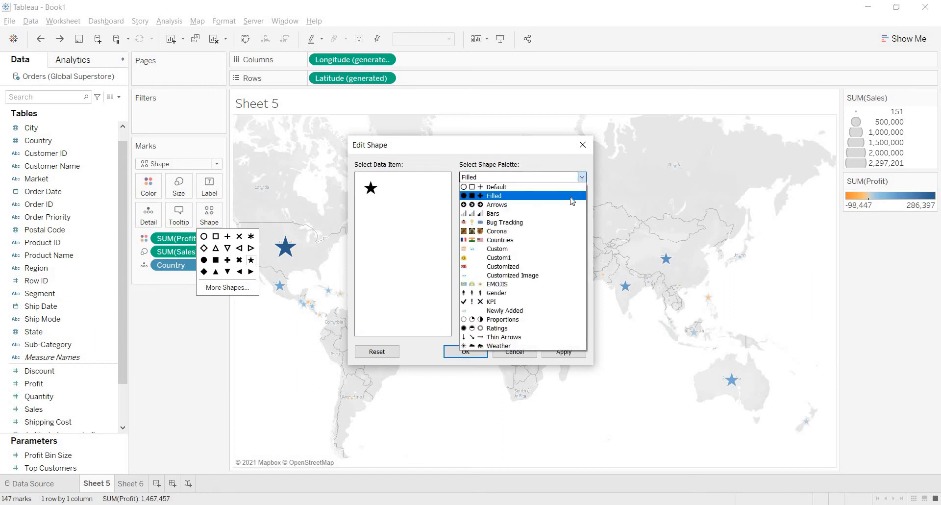
{"action": "left_click", "coordinate": [505, 267]}
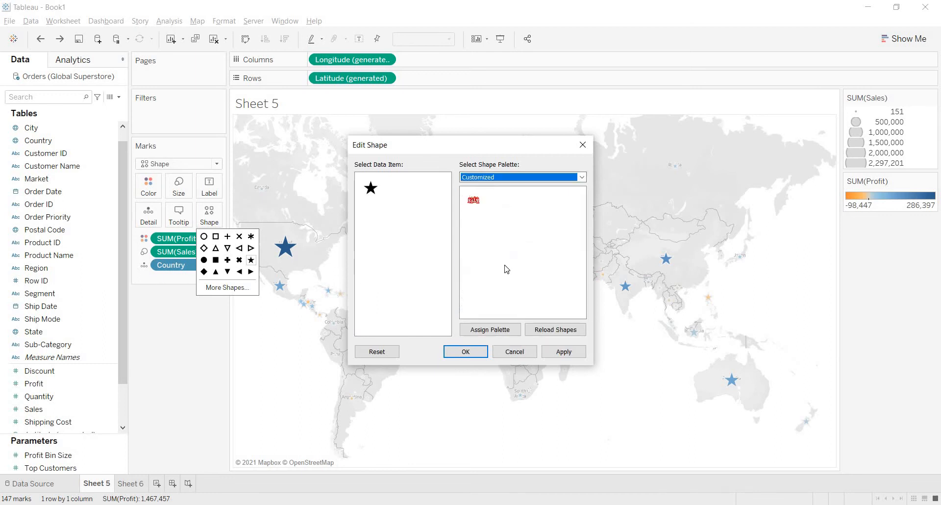
{"action": "left_click", "coordinate": [474, 201]}
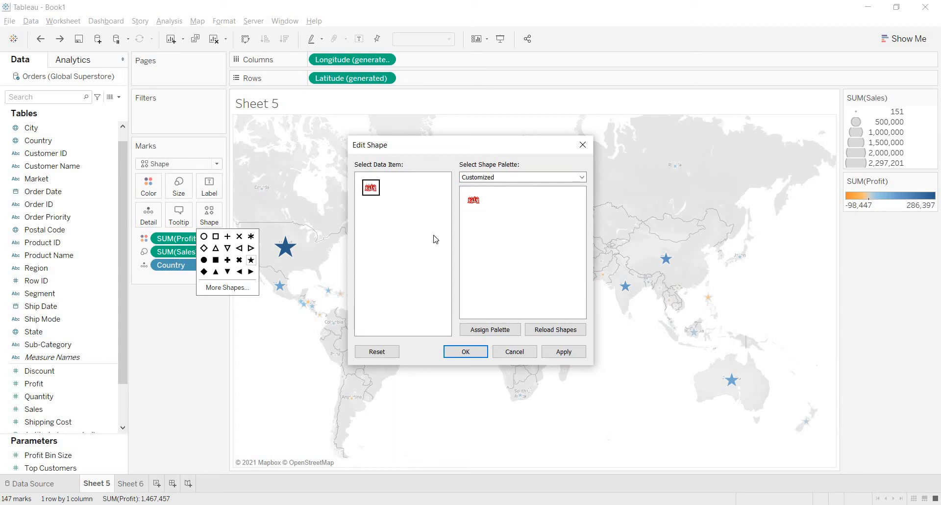
{"action": "left_click", "coordinate": [563, 352]}
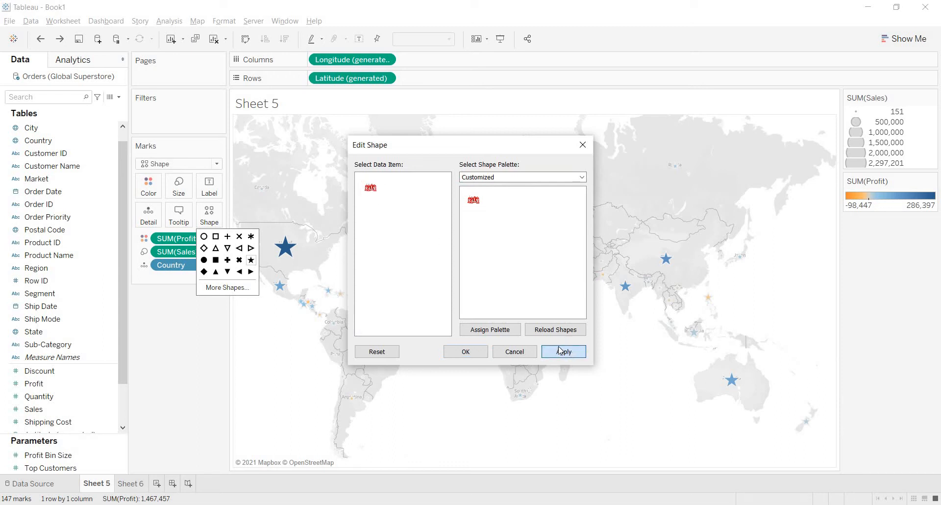
{"action": "left_click", "coordinate": [477, 353]}
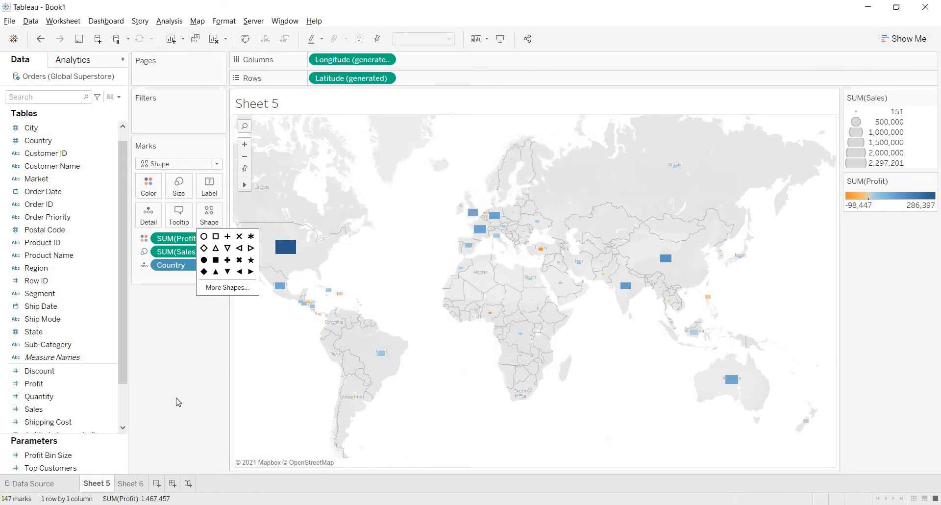
Step: Remove SUM(Profit) from the color encoding of the map marks
{"action": "left_click", "coordinate": [191, 252]}
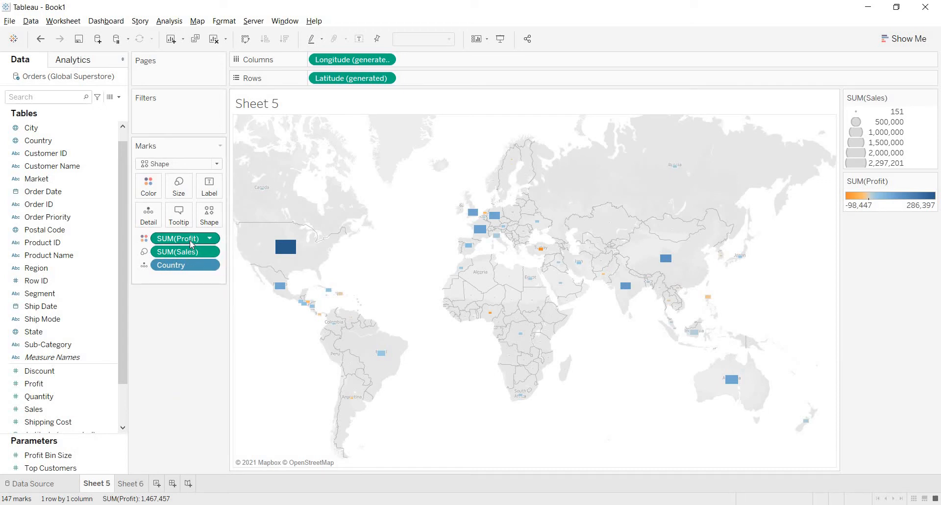
{"action": "left_click", "coordinate": [191, 241]}
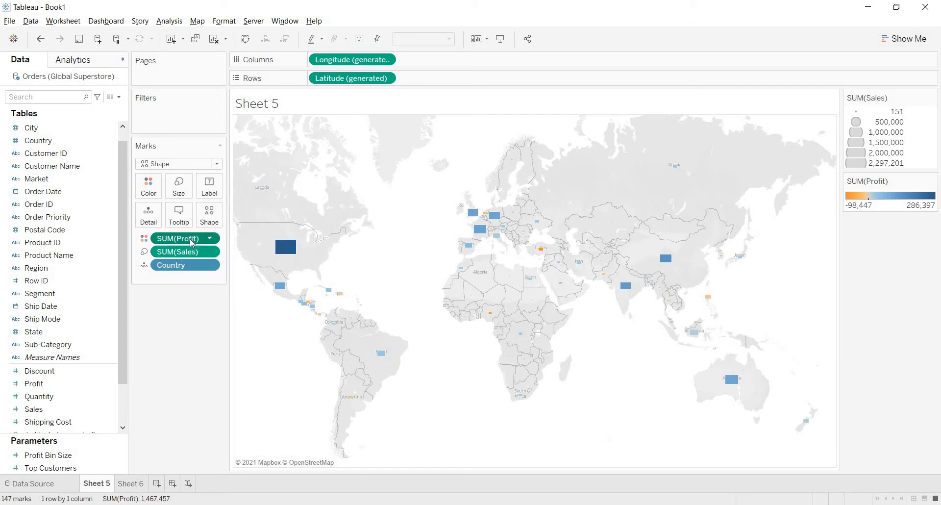
{"action": "left_click_drag", "start_coordinate": [193, 252], "coordinate": [195, 314]}
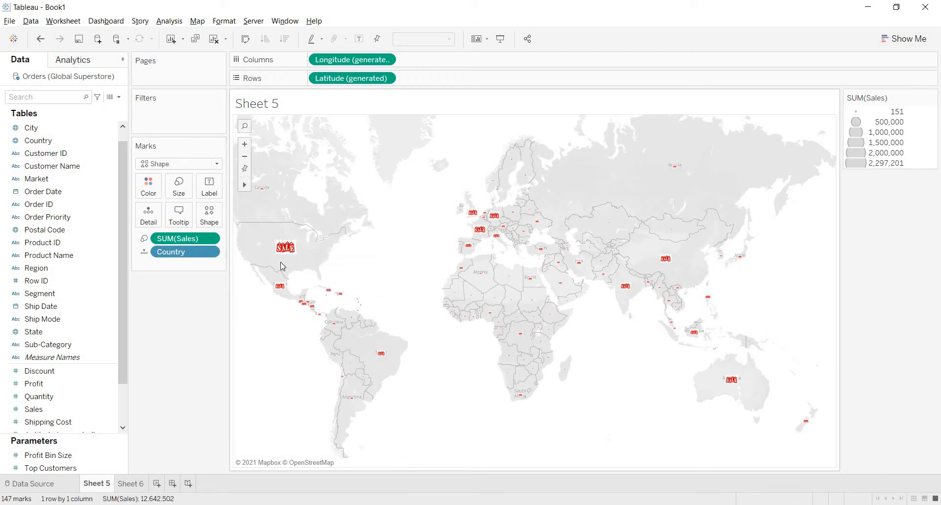
Step: Enlarge the SALE image marks on the map
{"action": "left_click", "coordinate": [179, 191]}
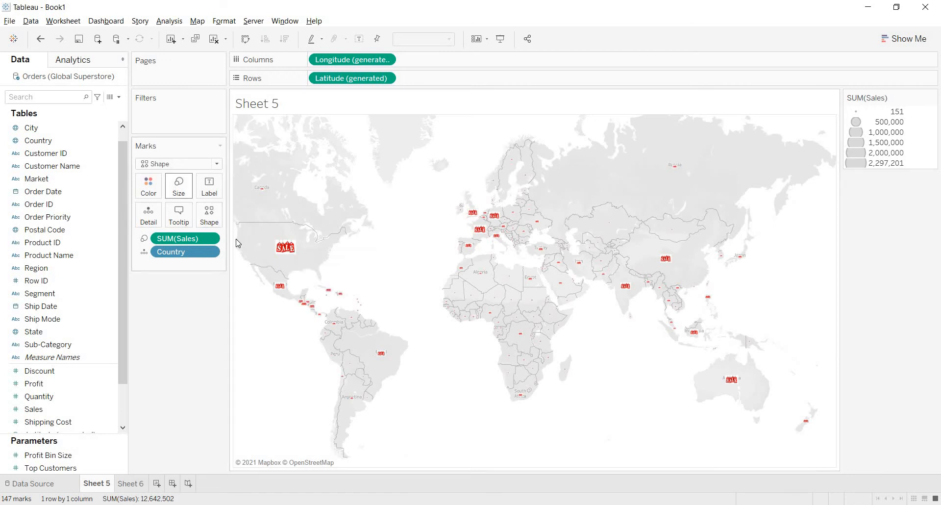
{"action": "left_click", "coordinate": [231, 214]}
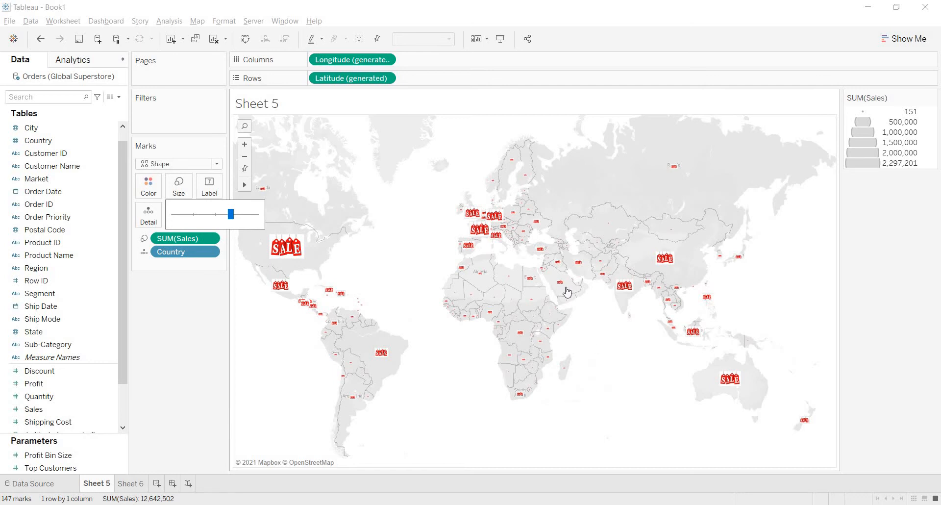
{"action": "left_click", "coordinate": [211, 402]}
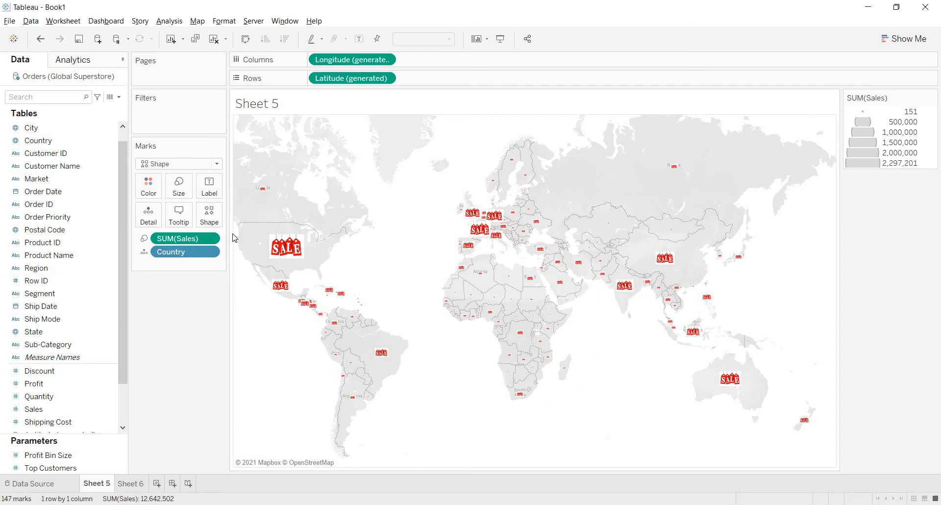
Step: Try labeling the country marks with Sales and take the label off again
{"action": "mouse_move", "coordinate": [291, 249]}
{"action": "left_click_drag", "start_coordinate": [78, 408], "coordinate": [209, 189]}
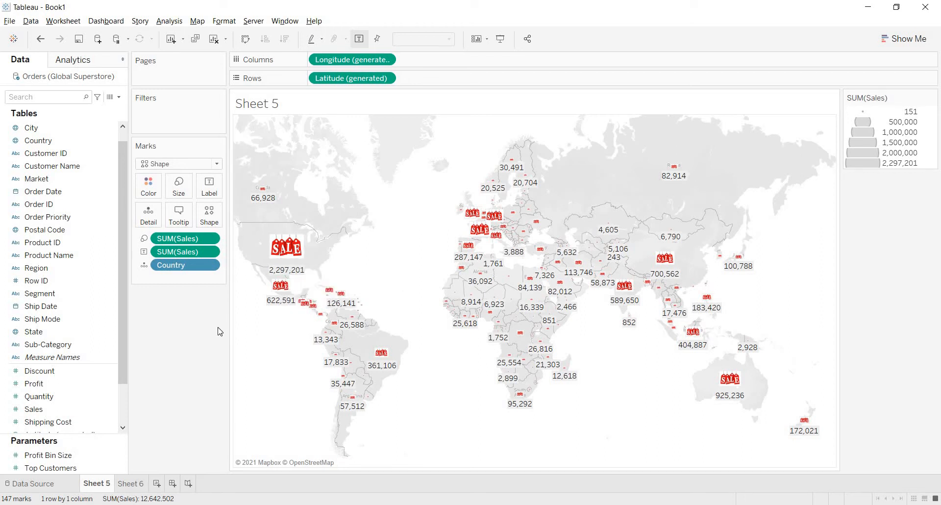
{"action": "left_click_drag", "start_coordinate": [184, 252], "coordinate": [203, 333]}
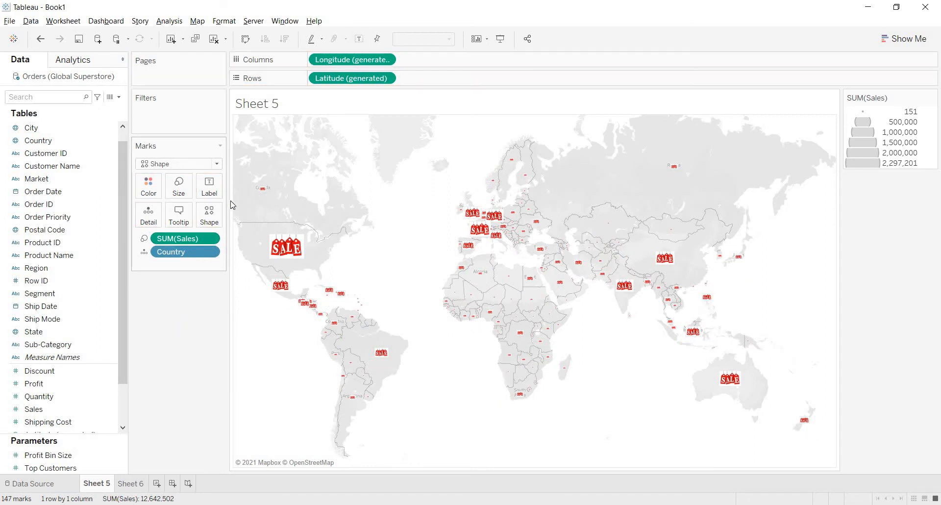
Step: Change the map marks to the orange calendar shape from the Custom palette and enlarge them slightly
{"action": "left_click", "coordinate": [210, 221]}
{"action": "left_click", "coordinate": [243, 288]}
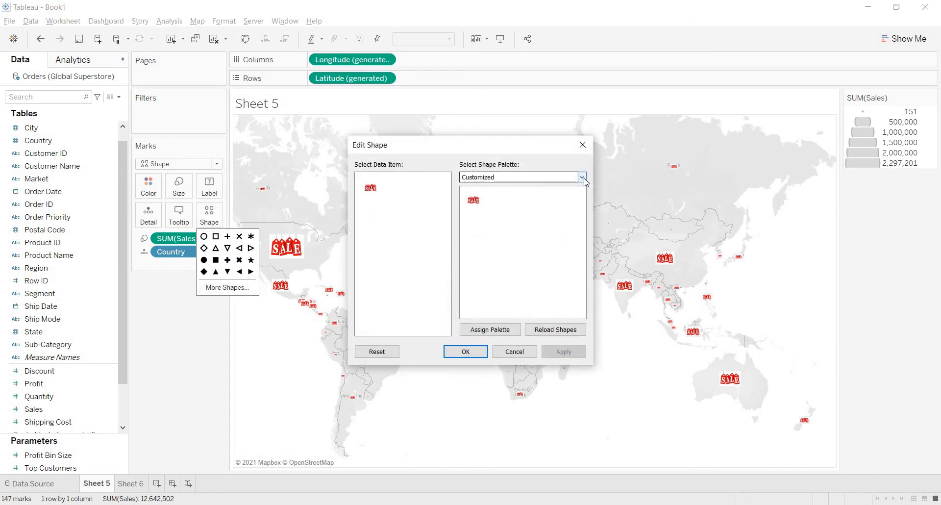
{"action": "left_click", "coordinate": [581, 177]}
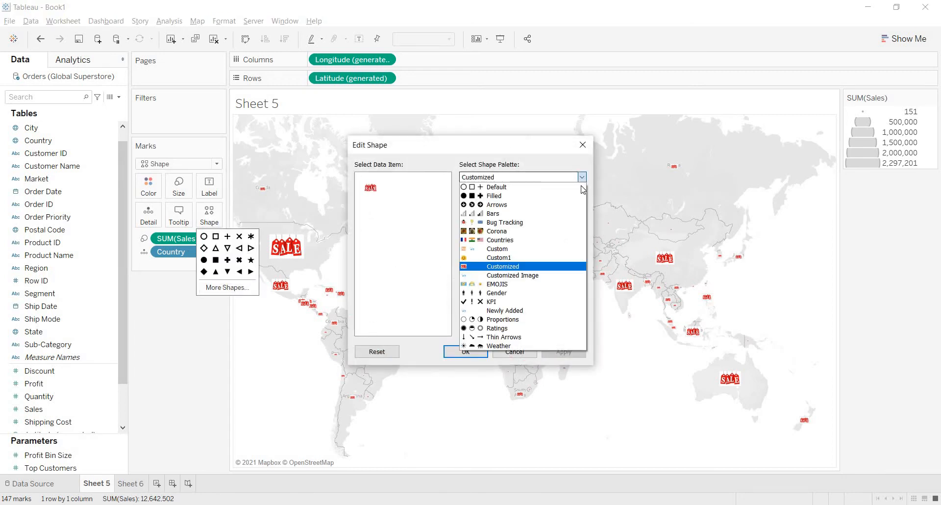
{"action": "left_click", "coordinate": [577, 250]}
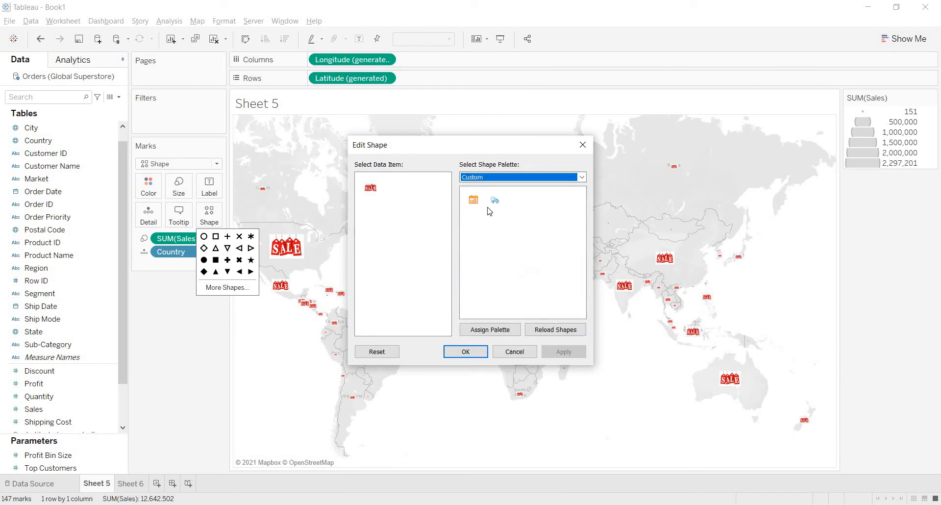
{"action": "left_click", "coordinate": [473, 200]}
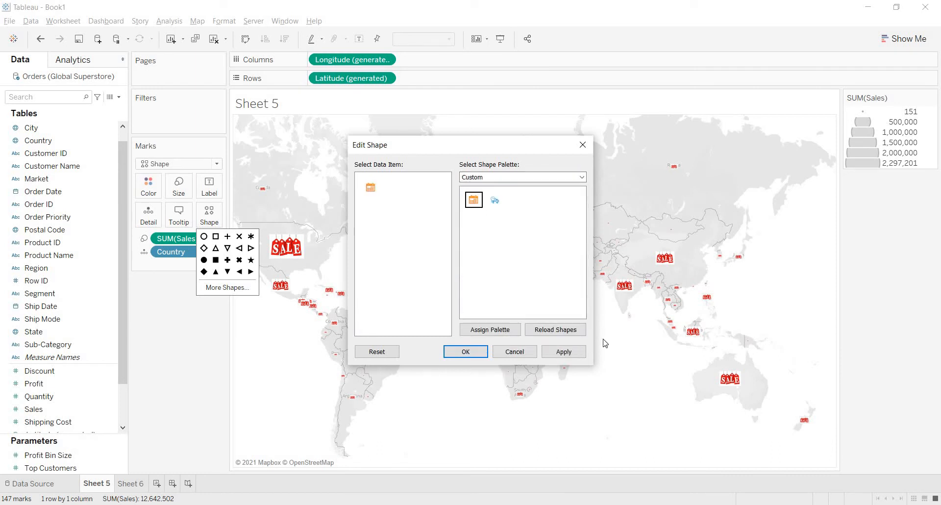
{"action": "left_click", "coordinate": [564, 352]}
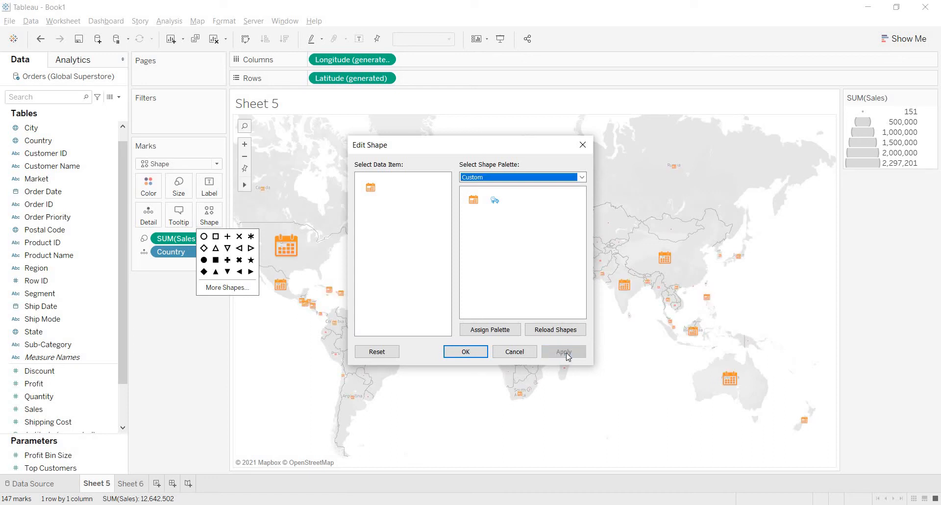
{"action": "left_click", "coordinate": [464, 352]}
{"action": "left_click", "coordinate": [242, 220]}
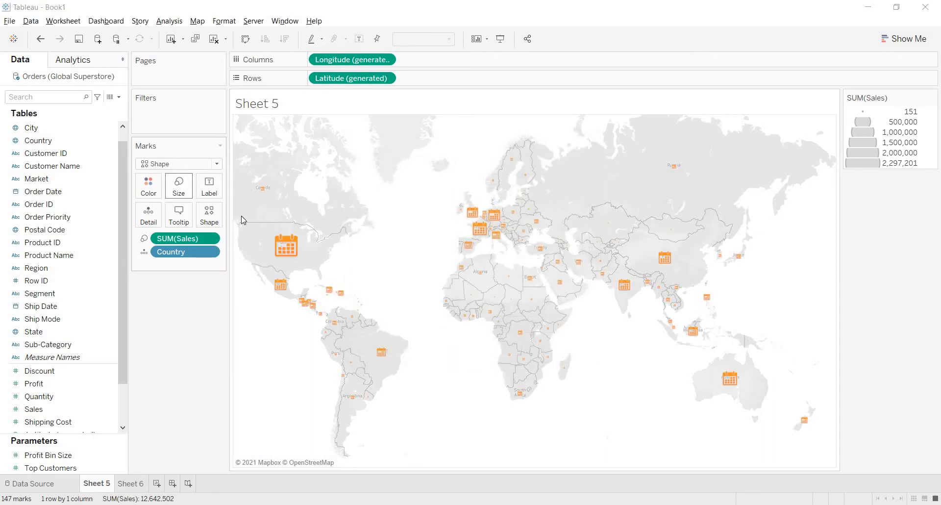
{"action": "left_click", "coordinate": [241, 215]}
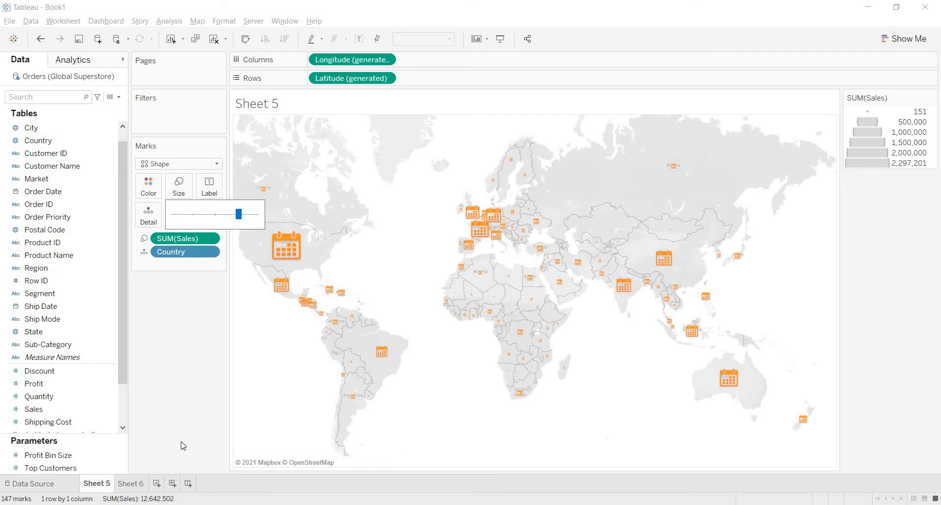
Step: Create a new worksheet with Region on Rows and Sales on Columns
{"action": "left_click", "coordinate": [156, 483]}
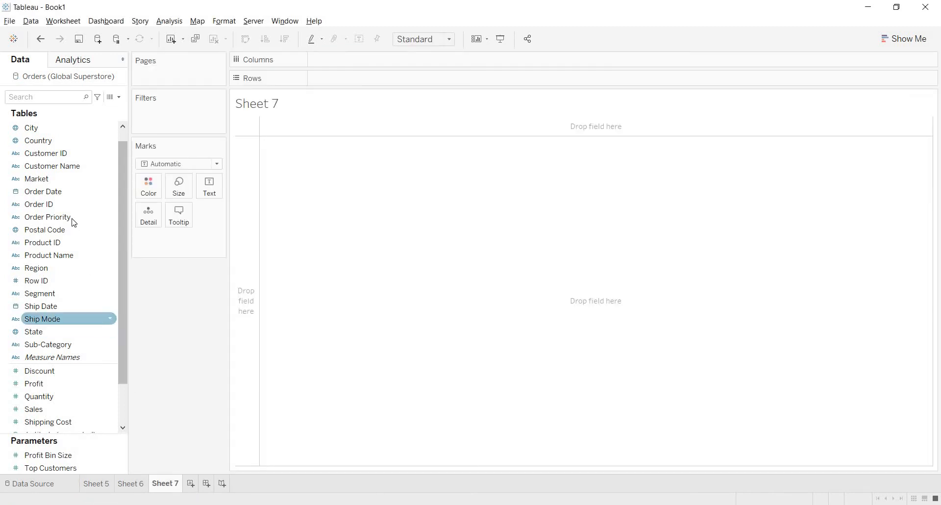
{"action": "left_click", "coordinate": [71, 281]}
{"action": "left_click_drag", "start_coordinate": [73, 269], "coordinate": [345, 80]}
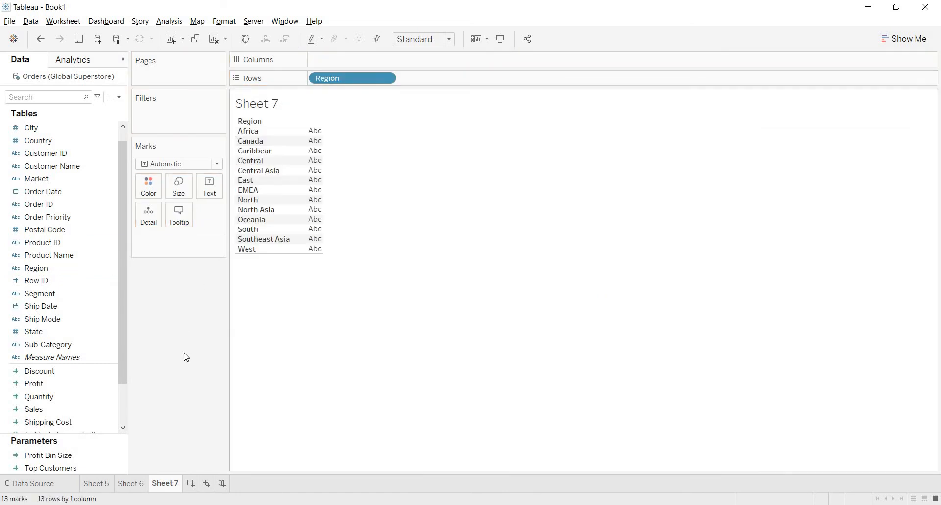
{"action": "left_click", "coordinate": [67, 424]}
{"action": "left_click_drag", "start_coordinate": [76, 410], "coordinate": [352, 65]}
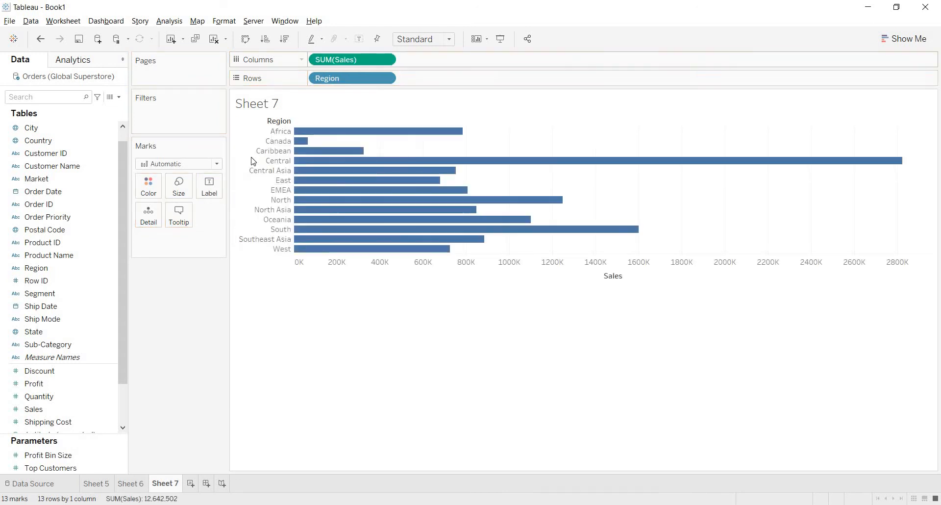
Step: Change the region marks to the Shape type and apply the red SALE image from the Customized palette
{"action": "left_click", "coordinate": [217, 164]}
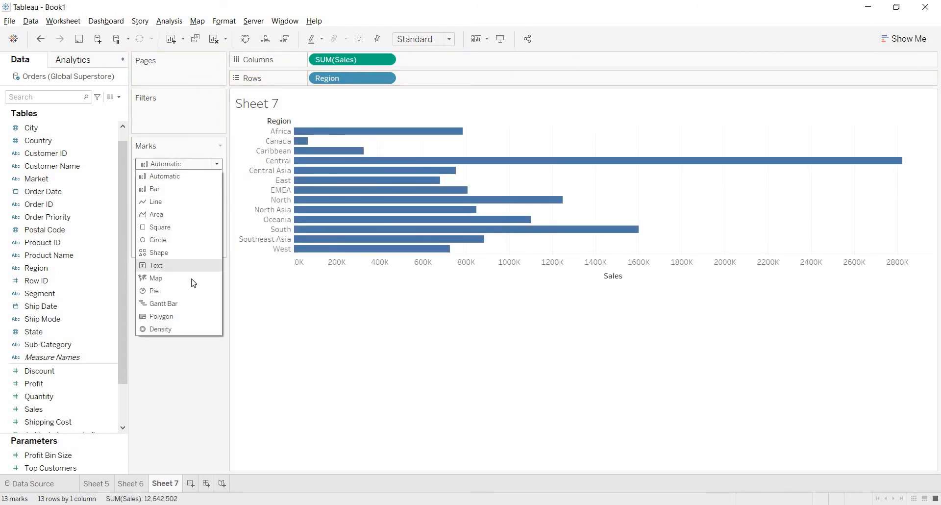
{"action": "left_click", "coordinate": [195, 253]}
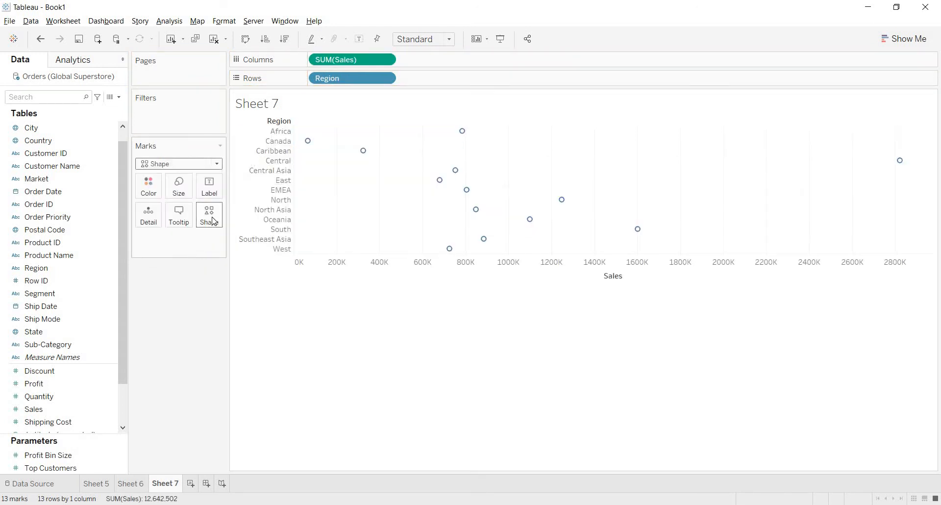
{"action": "left_click", "coordinate": [214, 222]}
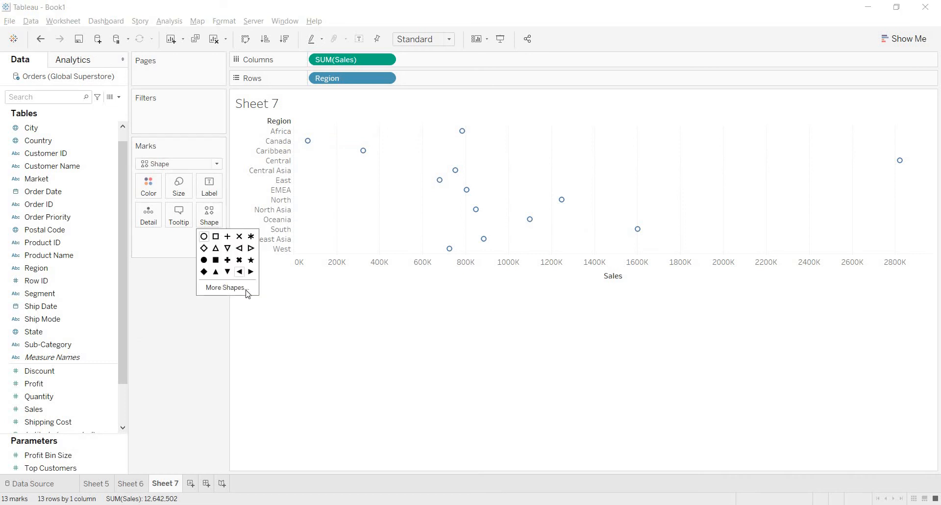
{"action": "left_click", "coordinate": [227, 288]}
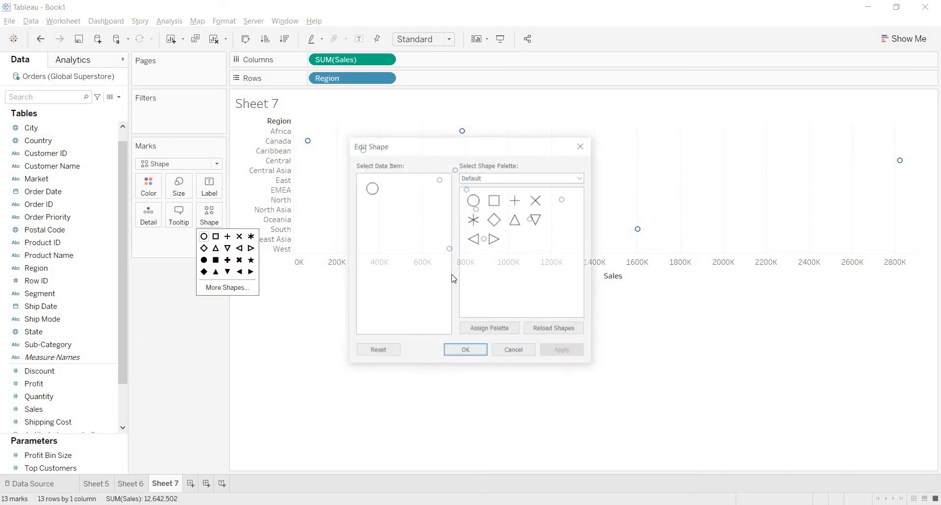
{"action": "left_click", "coordinate": [583, 182]}
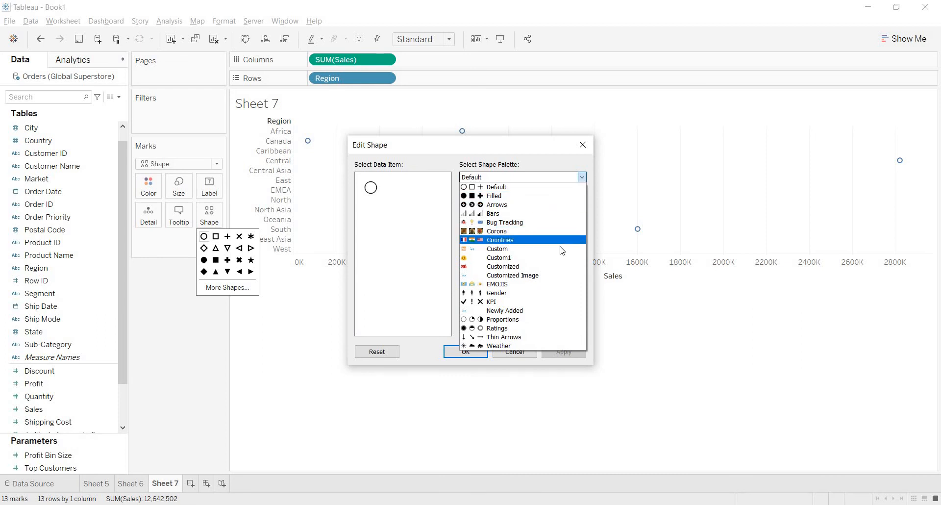
{"action": "left_click", "coordinate": [539, 266]}
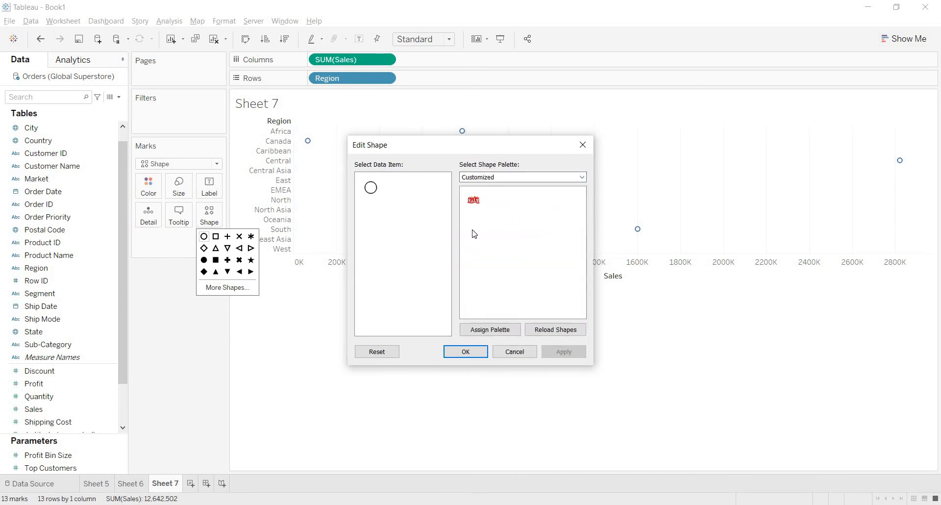
{"action": "left_click", "coordinate": [473, 200]}
{"action": "left_click", "coordinate": [559, 353]}
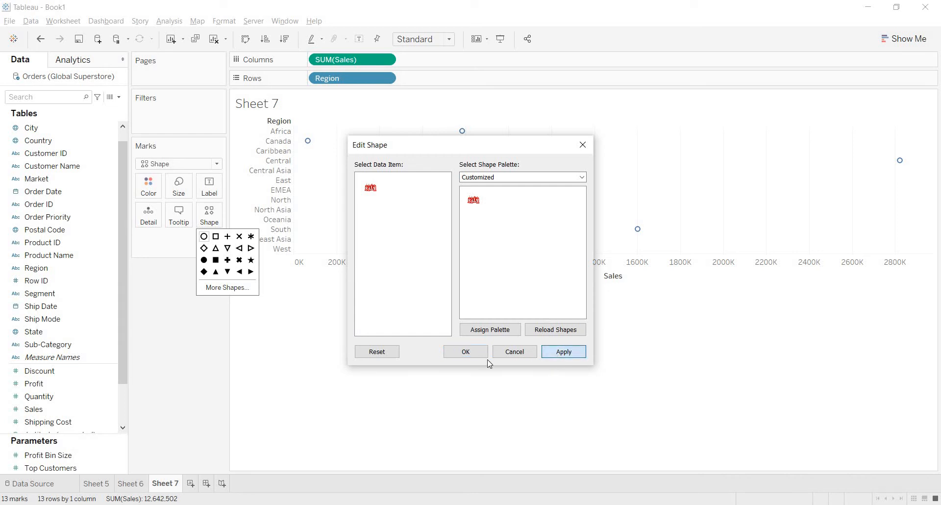
{"action": "left_click", "coordinate": [480, 356]}
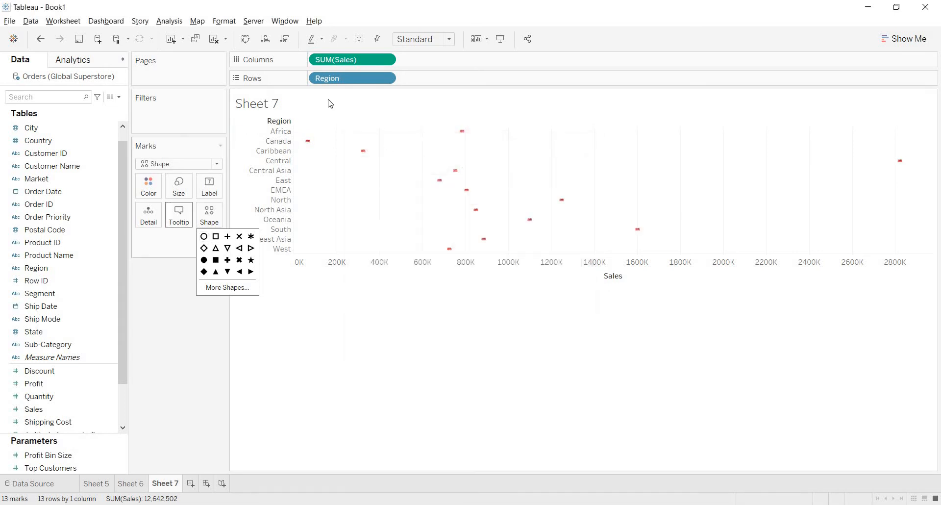
Step: Fit the region chart to the Entire View and enlarge its SALE image marks
{"action": "left_click", "coordinate": [446, 43]}
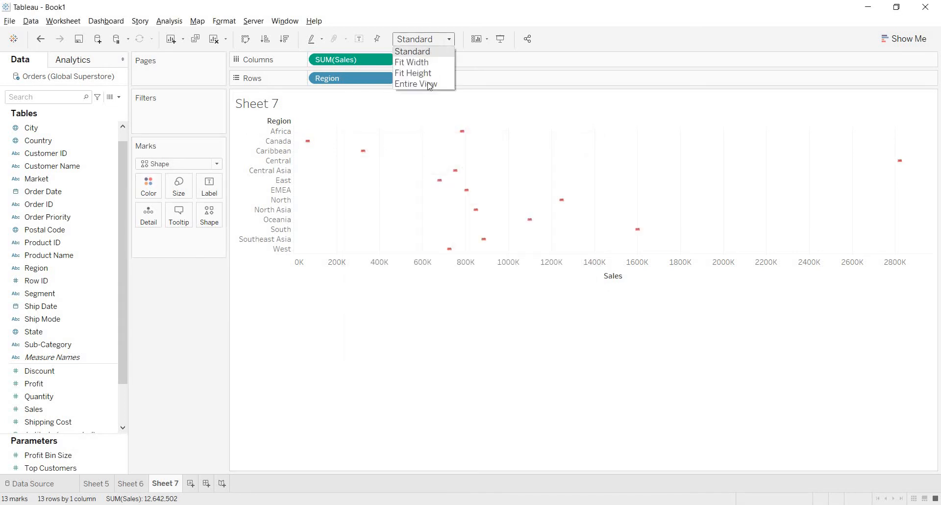
{"action": "left_click", "coordinate": [429, 84]}
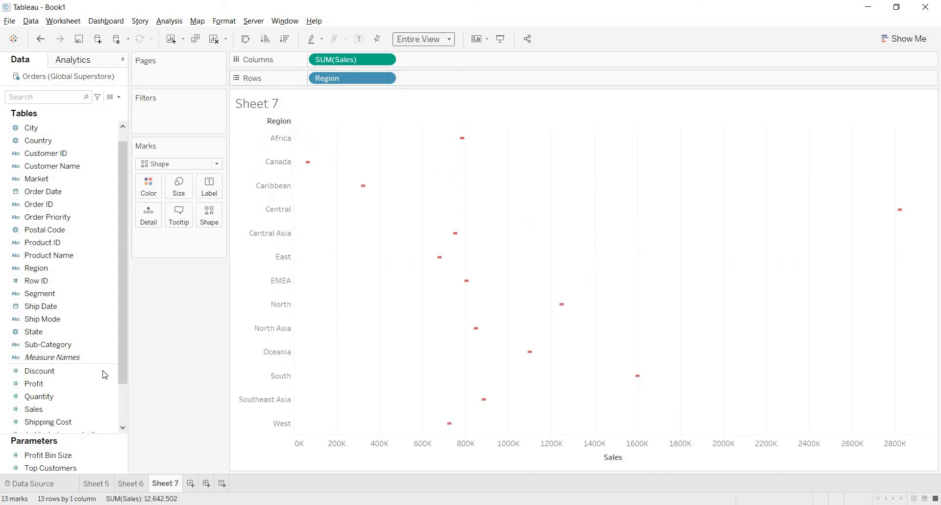
{"action": "left_click", "coordinate": [180, 196]}
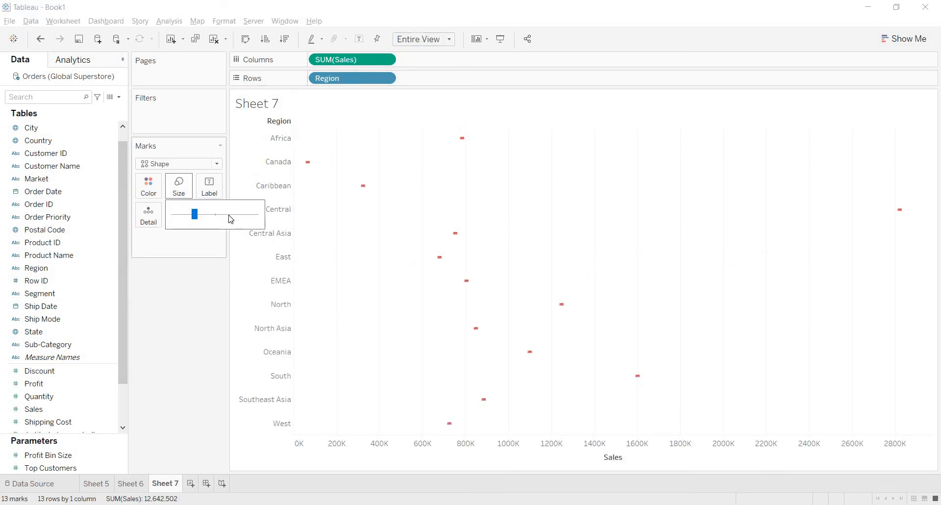
{"action": "left_click_drag", "start_coordinate": [194, 214], "coordinate": [230, 219]}
{"action": "left_click", "coordinate": [240, 217]}
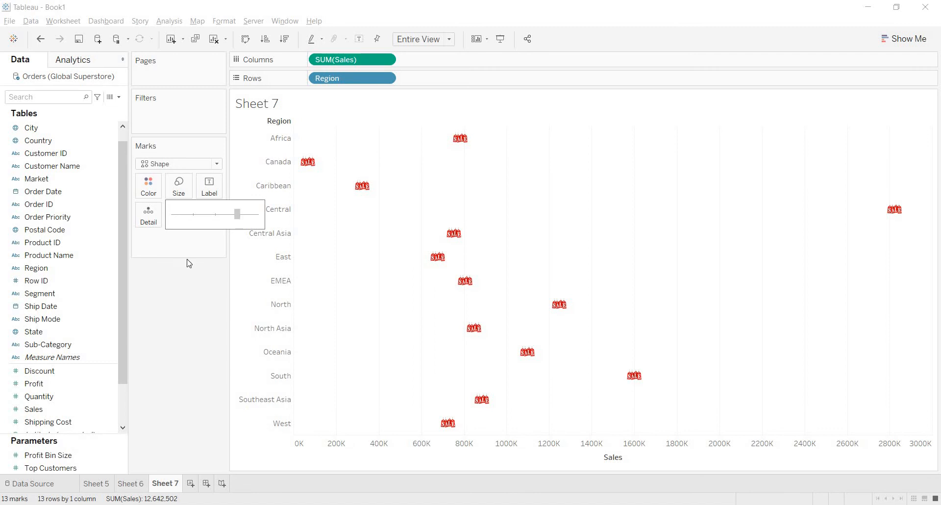
Step: Size the region marks by Sales and enlarge the SALE images further
{"action": "left_click_drag", "start_coordinate": [84, 407], "coordinate": [191, 192]}
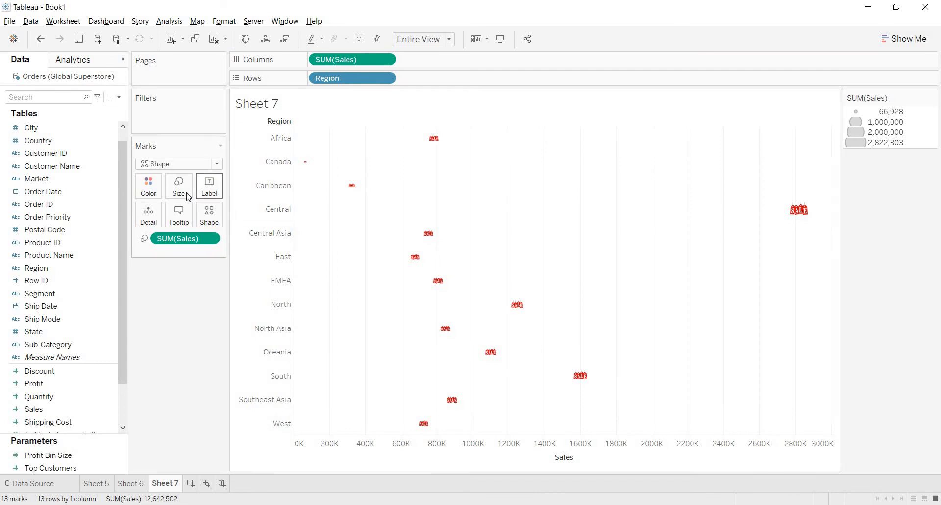
{"action": "left_click", "coordinate": [185, 192]}
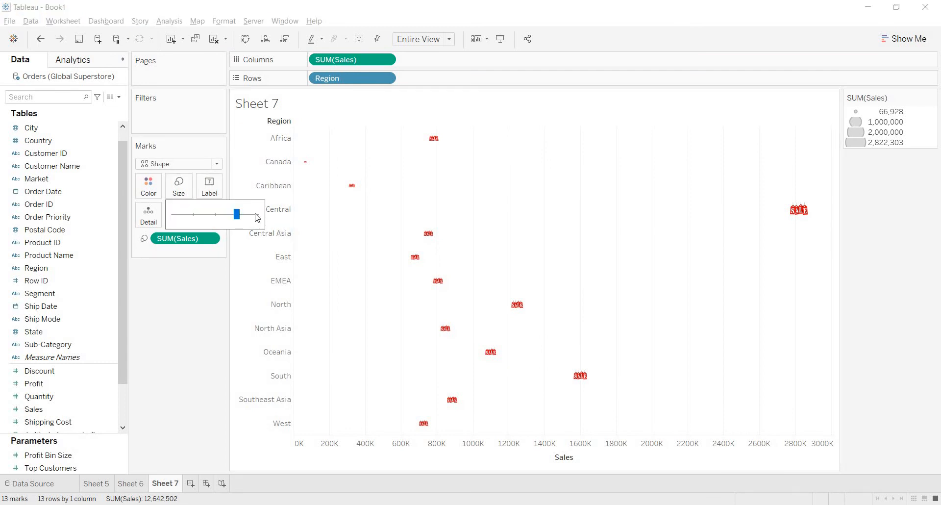
{"action": "left_click", "coordinate": [254, 215]}
{"action": "left_click", "coordinate": [248, 214]}
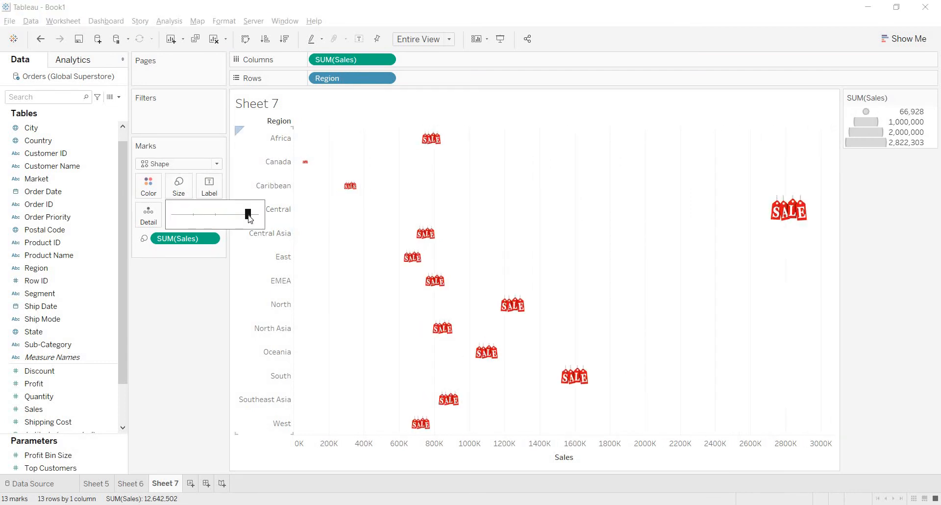
{"action": "left_click", "coordinate": [215, 371]}
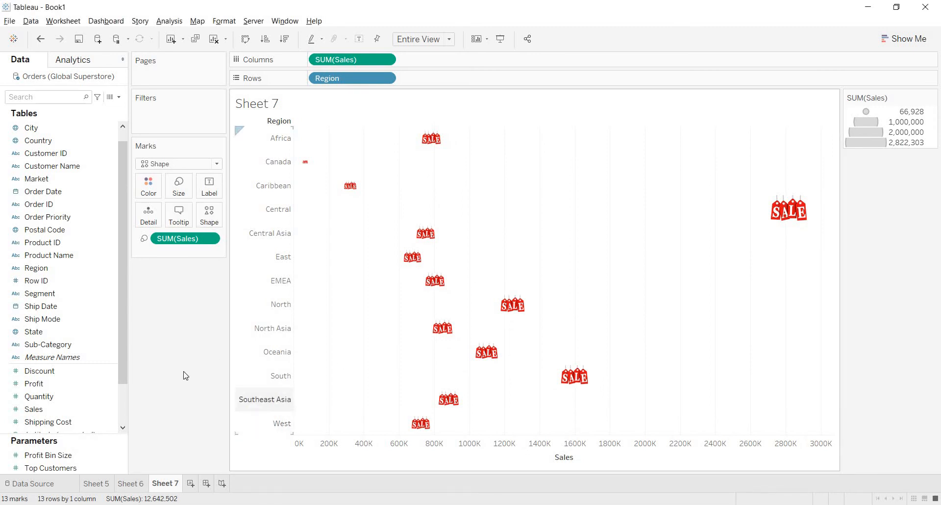
Step: On the empty Sheet 6, build a map of Country with marks sized by Sales and set to the Shape type
{"action": "left_click", "coordinate": [132, 483]}
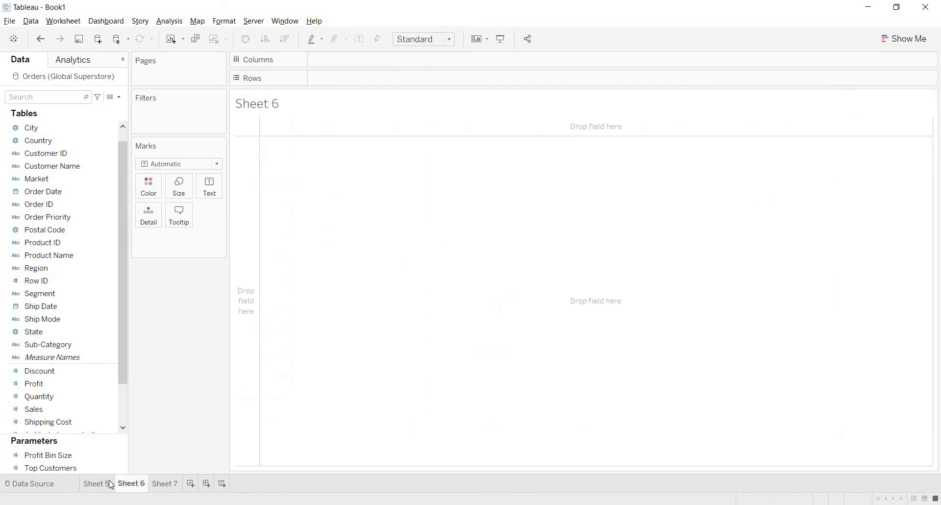
{"action": "left_click", "coordinate": [110, 484]}
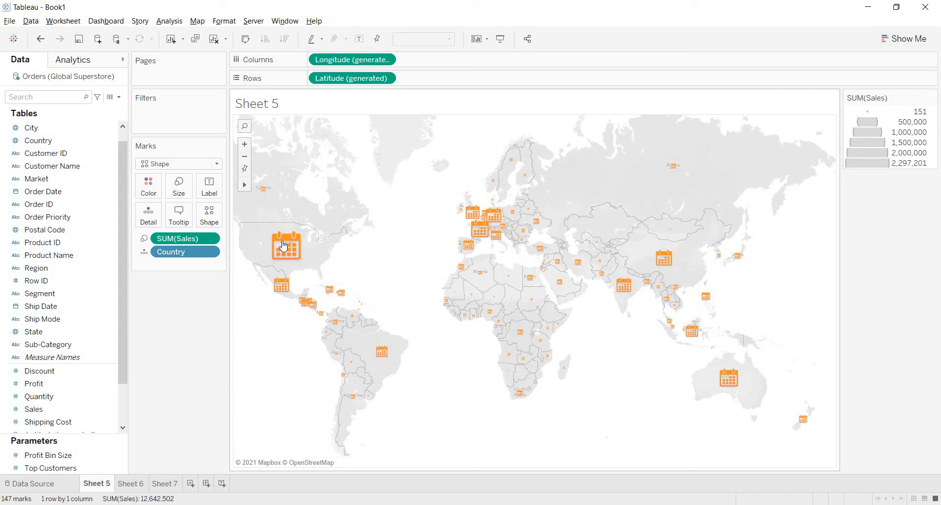
{"action": "left_click", "coordinate": [135, 485]}
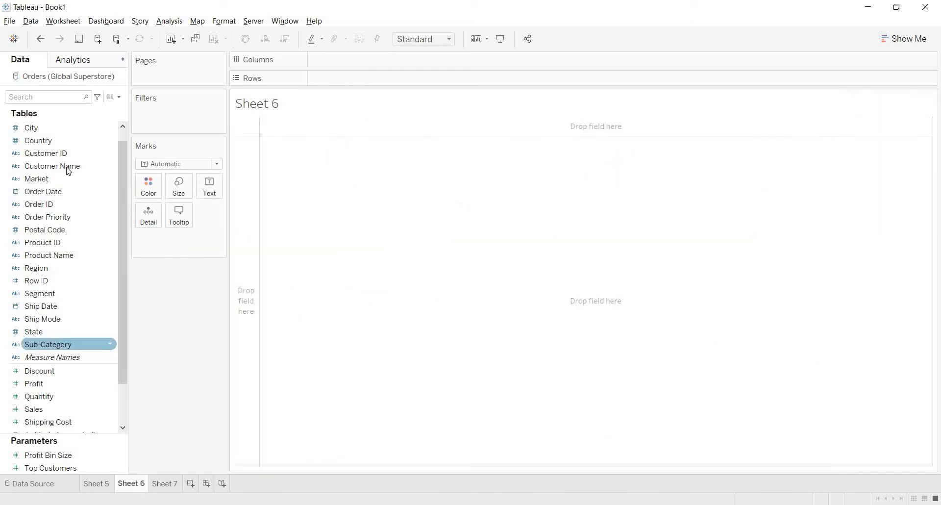
{"action": "double_click", "coordinate": [64, 143]}
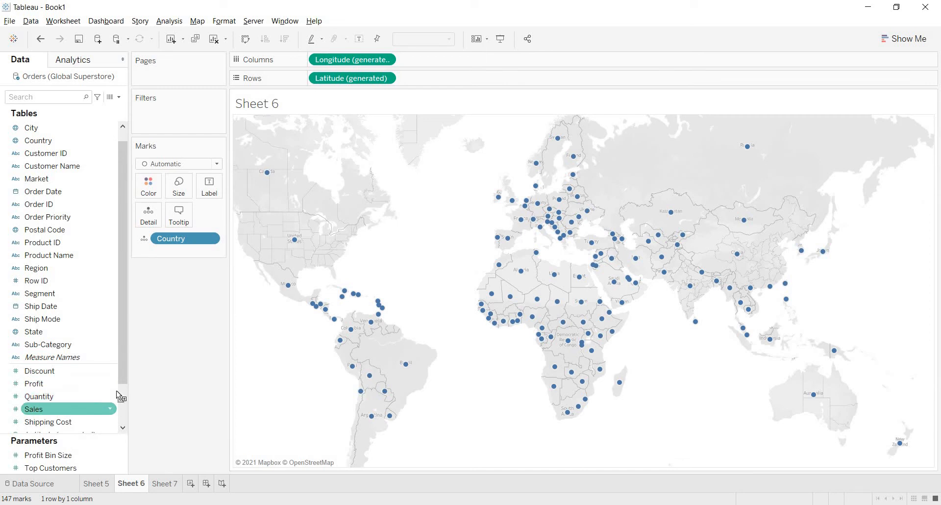
{"action": "left_click_drag", "start_coordinate": [119, 405], "coordinate": [179, 191]}
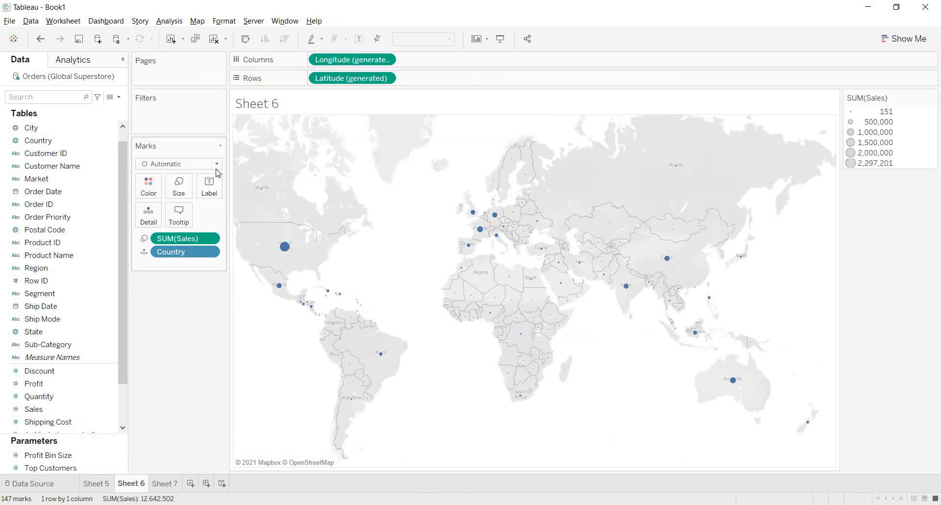
{"action": "left_click", "coordinate": [216, 164]}
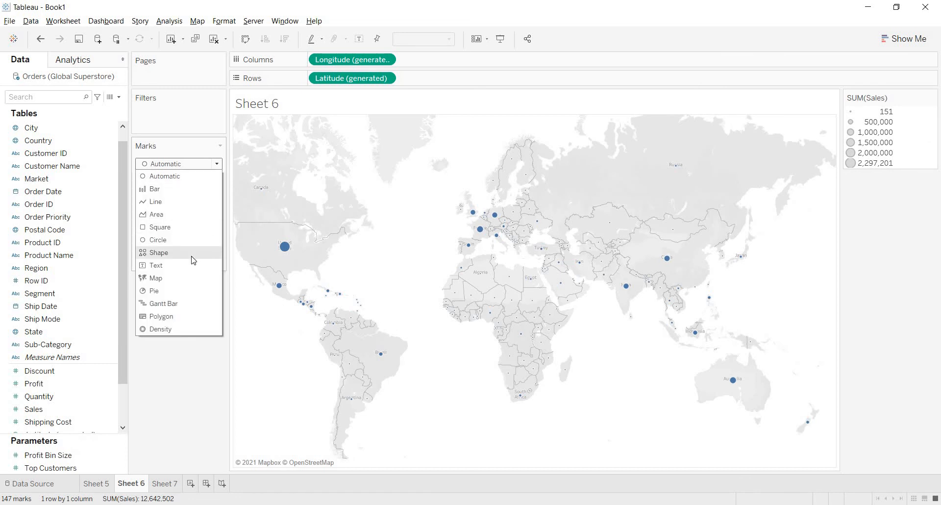
{"action": "left_click", "coordinate": [193, 260]}
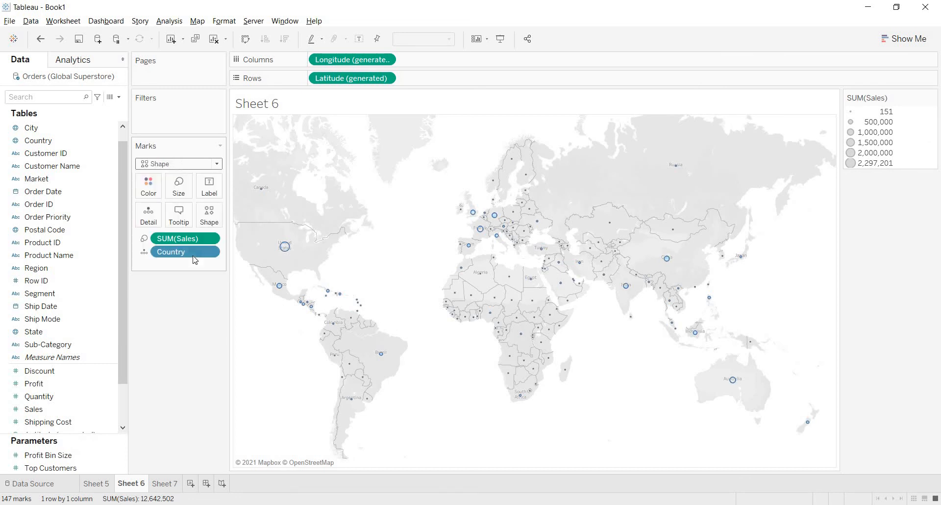
{"action": "left_click", "coordinate": [209, 219]}
{"action": "left_click", "coordinate": [225, 288]}
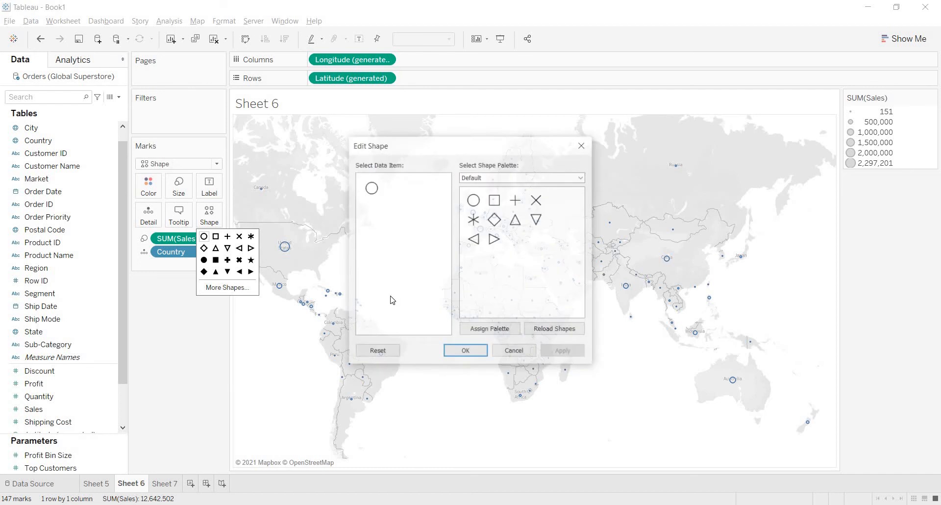
{"action": "left_click", "coordinate": [582, 178]}
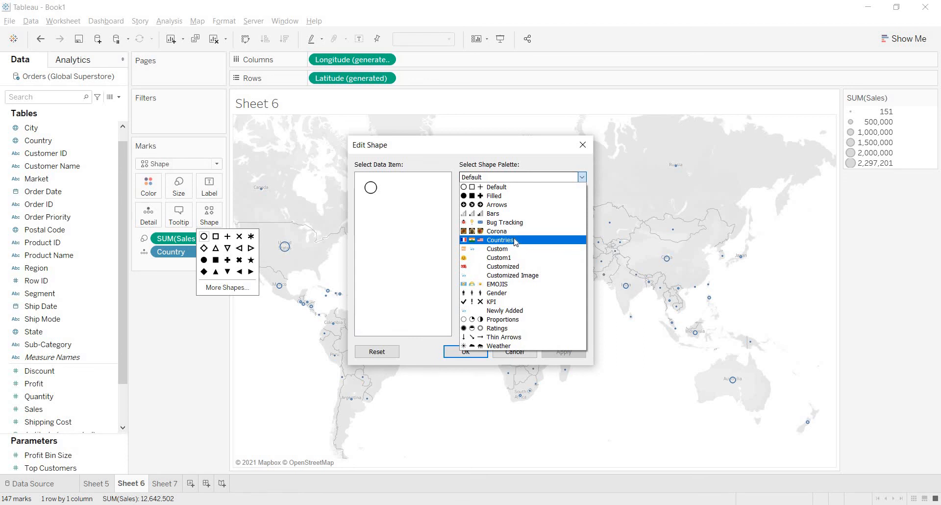
{"action": "left_click", "coordinate": [515, 240]}
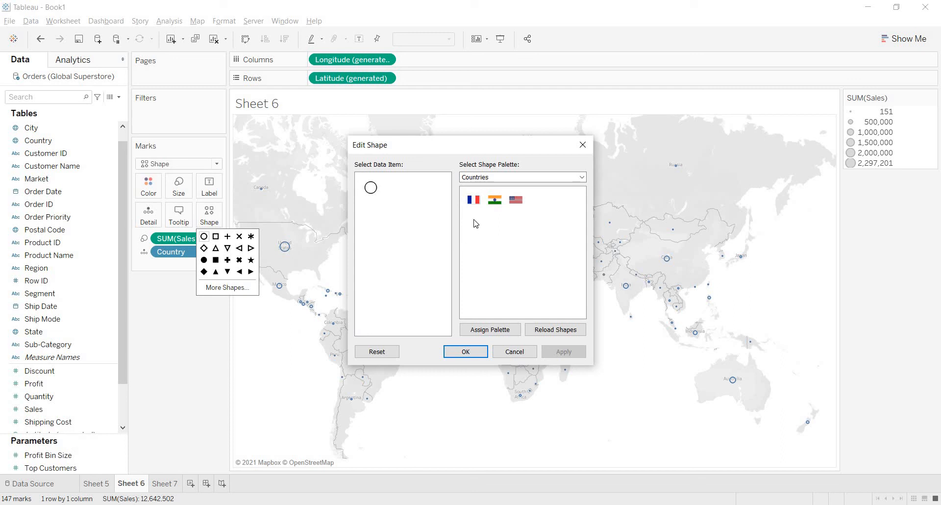
{"action": "left_click", "coordinate": [514, 351]}
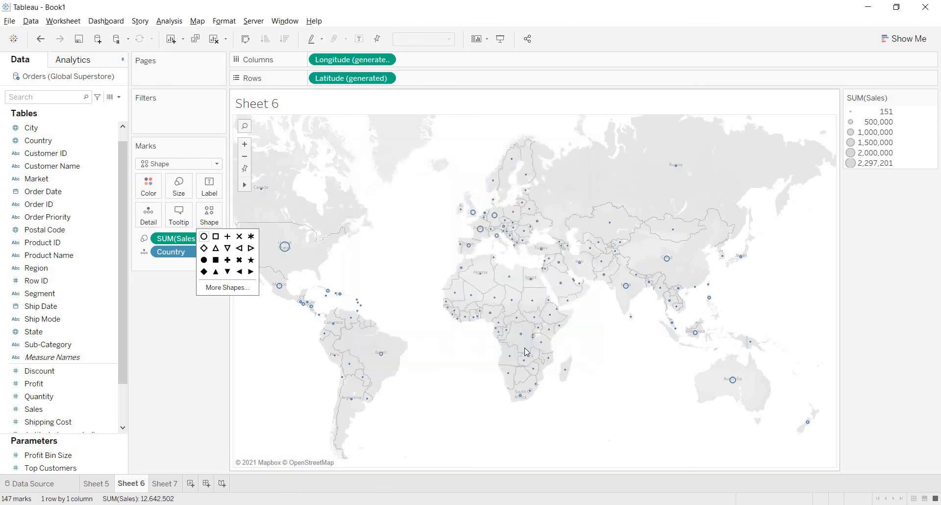
{"action": "left_click", "coordinate": [181, 332]}
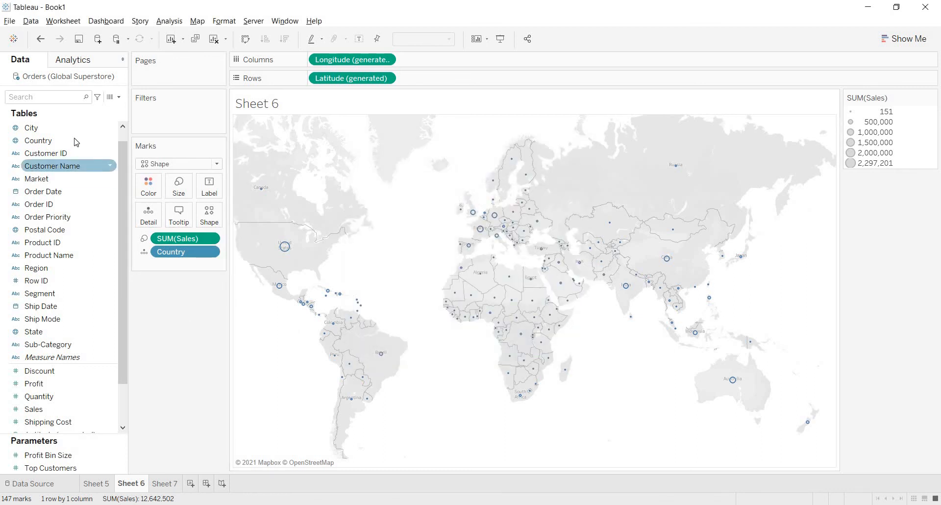
Step: Assign a separate mark shape to each Country on the map and enlarge the marks
{"action": "left_click_drag", "start_coordinate": [101, 144], "coordinate": [216, 216]}
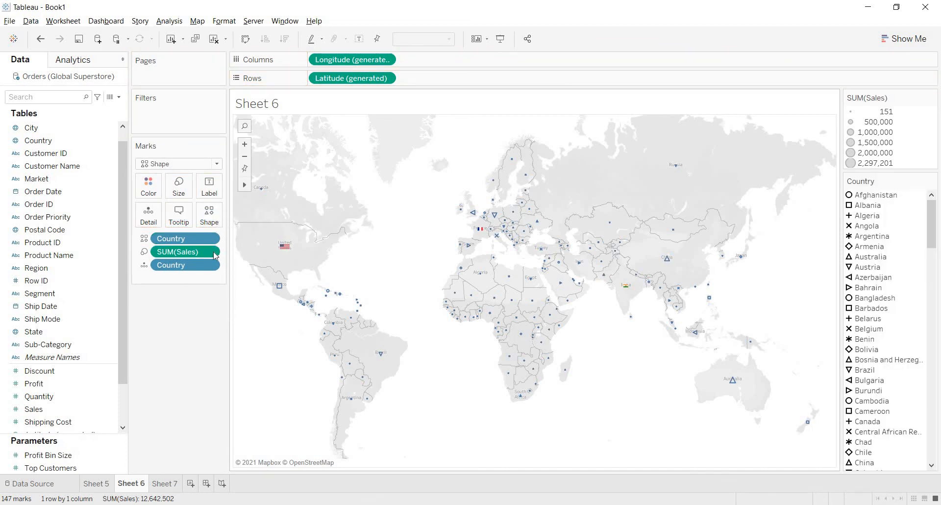
{"action": "left_click", "coordinate": [182, 192]}
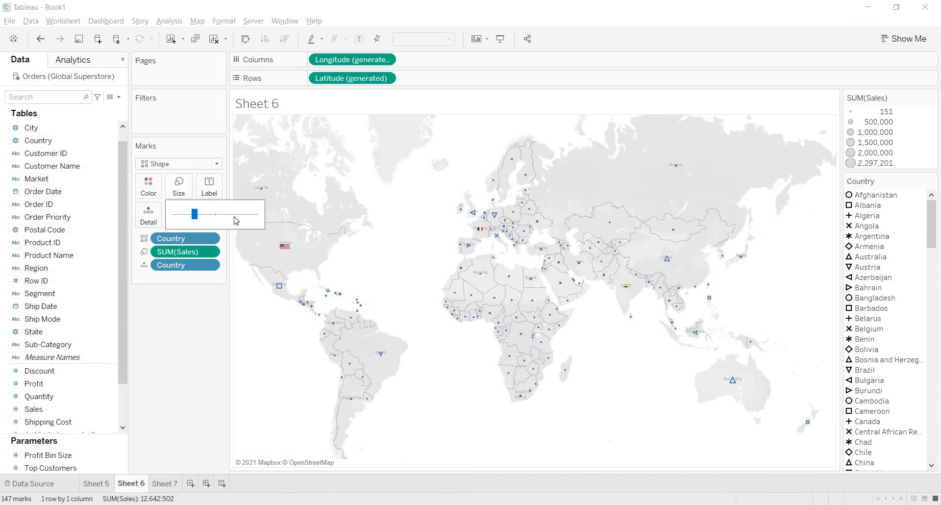
{"action": "left_click_drag", "start_coordinate": [194, 216], "coordinate": [235, 220]}
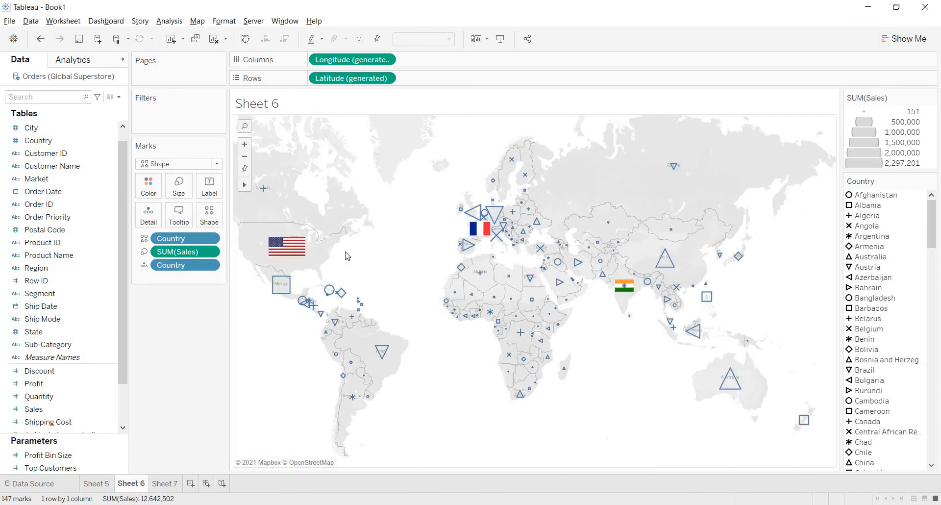
Step: Edit the country shapes to assign the French flag from the Countries palette to France
{"action": "mouse_move", "coordinate": [303, 250]}
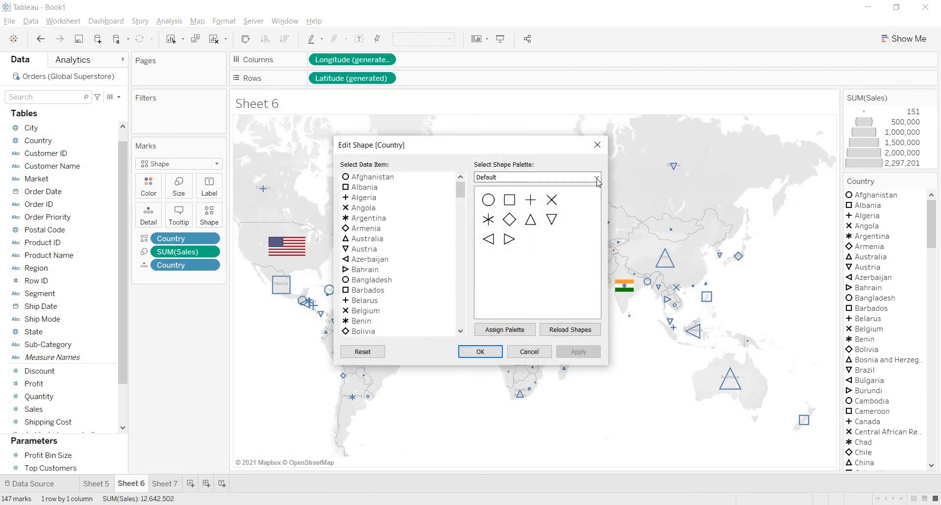
{"action": "left_click", "coordinate": [596, 177]}
{"action": "left_click", "coordinate": [534, 239]}
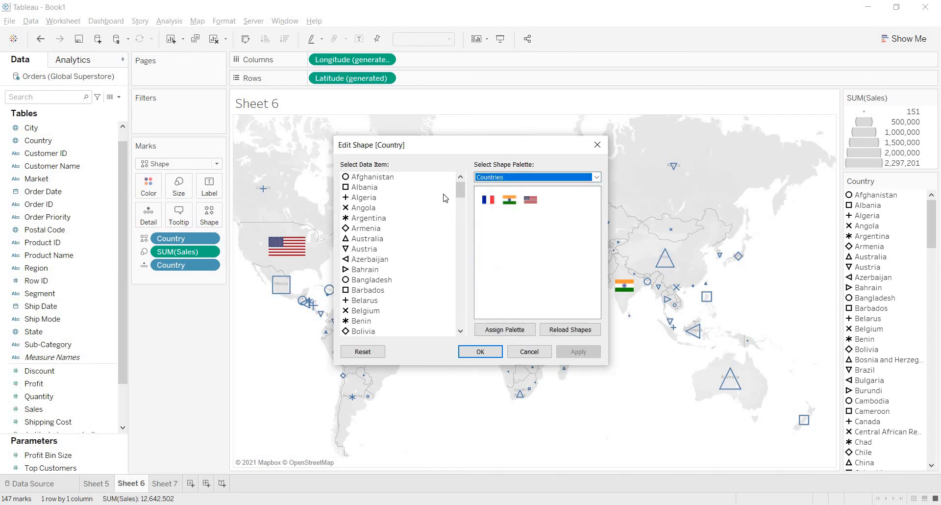
{"action": "left_click_drag", "start_coordinate": [461, 190], "coordinate": [467, 210]}
{"action": "scroll", "coordinate": [367, 287], "scroll_direction": "down", "scroll_amount": 6}
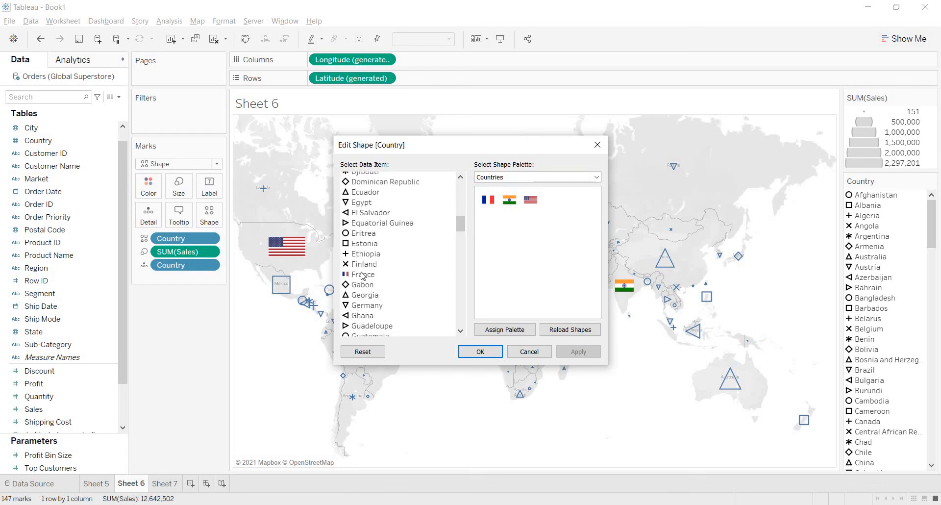
{"action": "left_click", "coordinate": [362, 275]}
{"action": "left_click", "coordinate": [488, 200]}
{"action": "left_click", "coordinate": [374, 272]}
{"action": "left_click", "coordinate": [476, 351]}
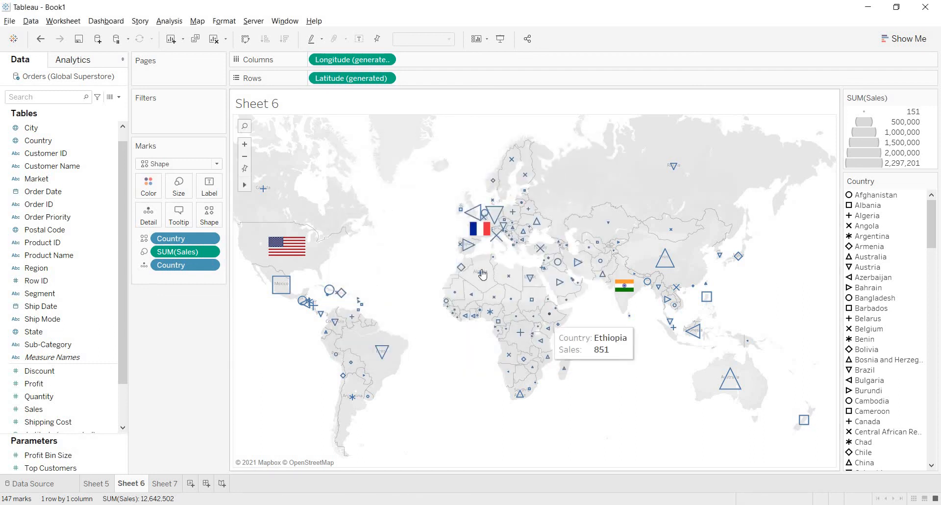